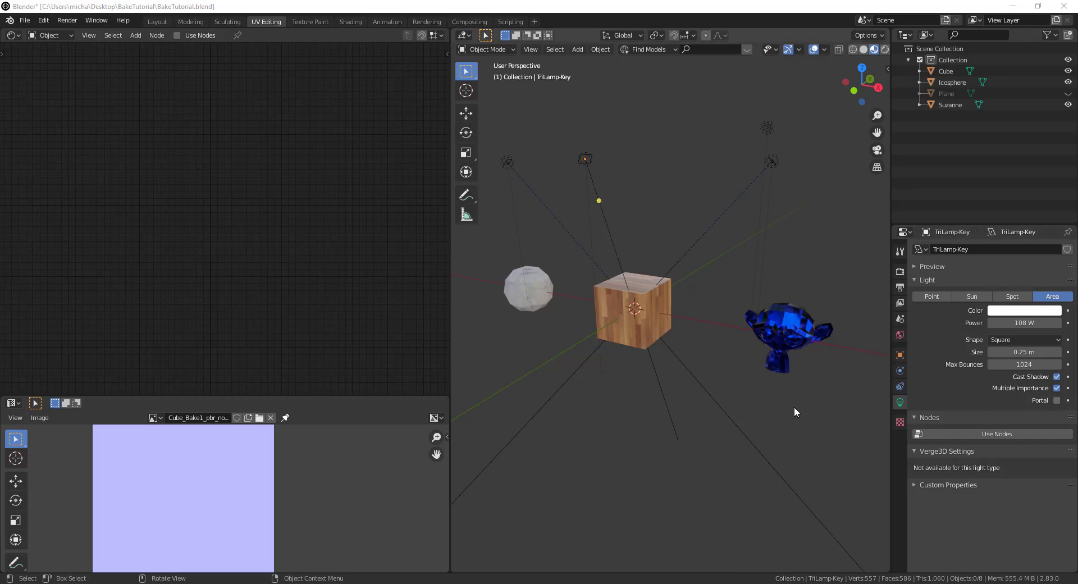
# - Compare Suzanne's Material.001, the cube's wood material and the icosphere's RoadCityWorn001_3K, ending on the icosphere
pyautogui.click(783, 325)
pyautogui.click(546, 281)
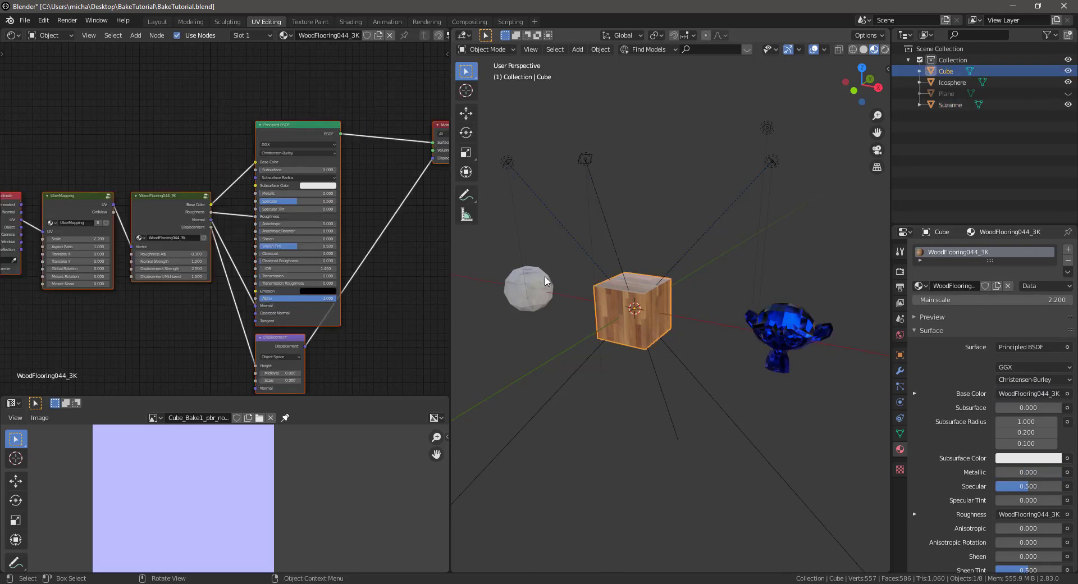
pyautogui.click(642, 290)
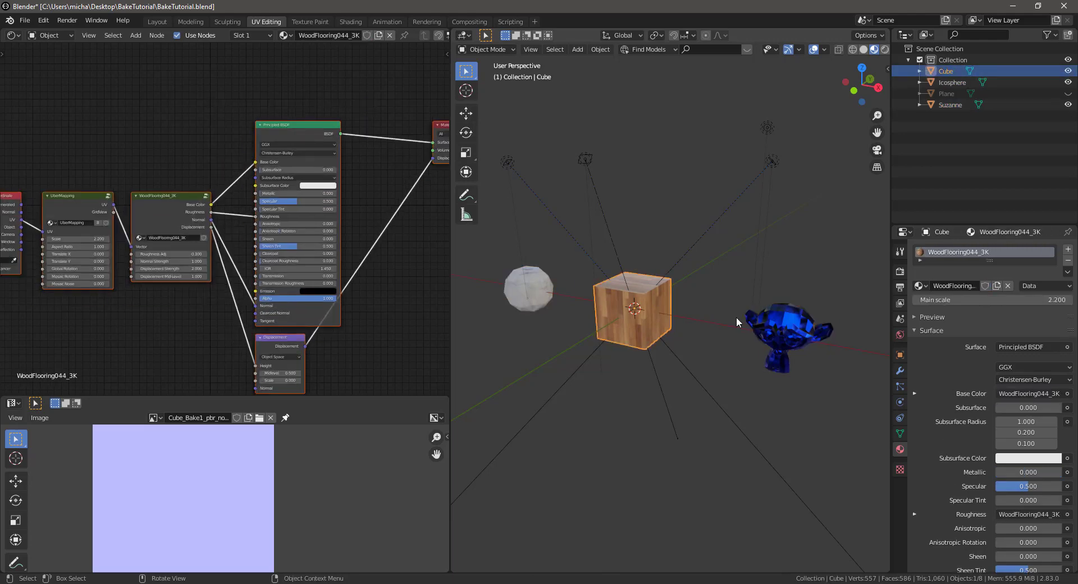
pyautogui.click(777, 321)
pyautogui.click(632, 288)
pyautogui.click(543, 289)
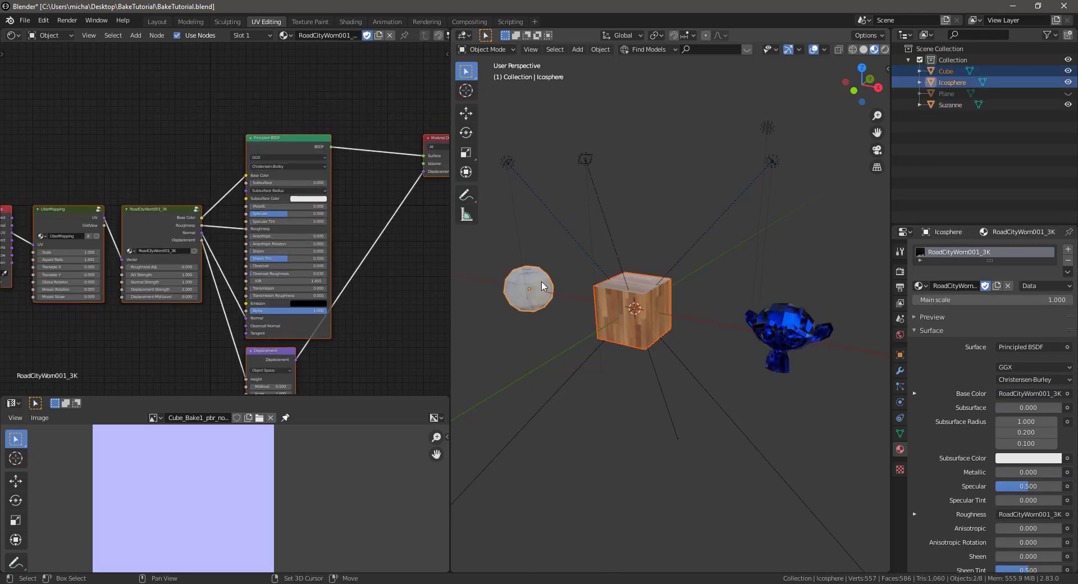
pyautogui.keyDown('shift'); pyautogui.click(791, 326); pyautogui.keyUp('shift')
pyautogui.keyDown('shift'); pyautogui.click(655, 299); pyautogui.keyUp('shift')
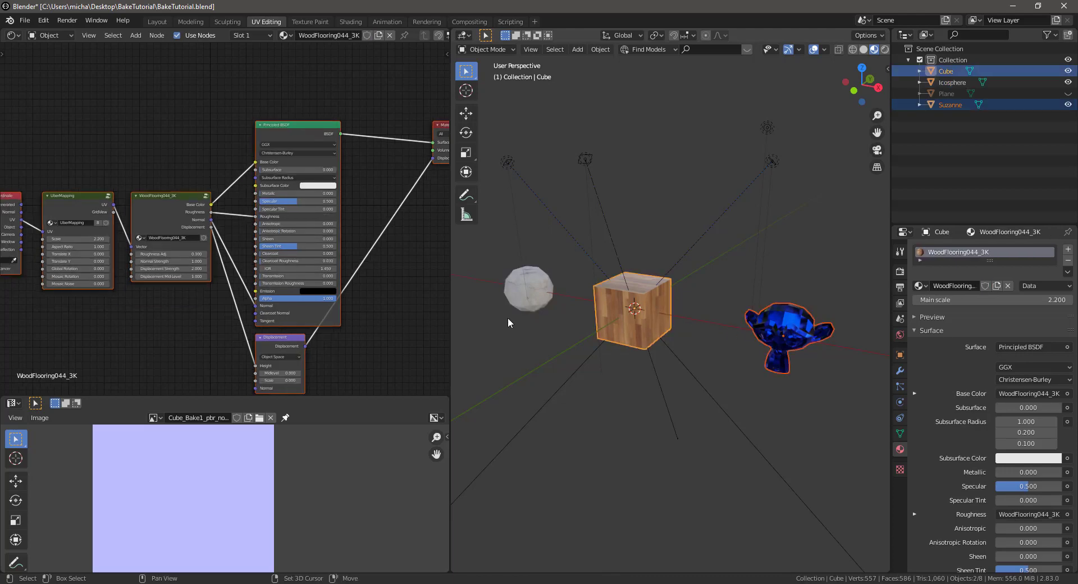
pyautogui.keyDown('shift'); pyautogui.click(530, 289); pyautogui.keyUp('shift')
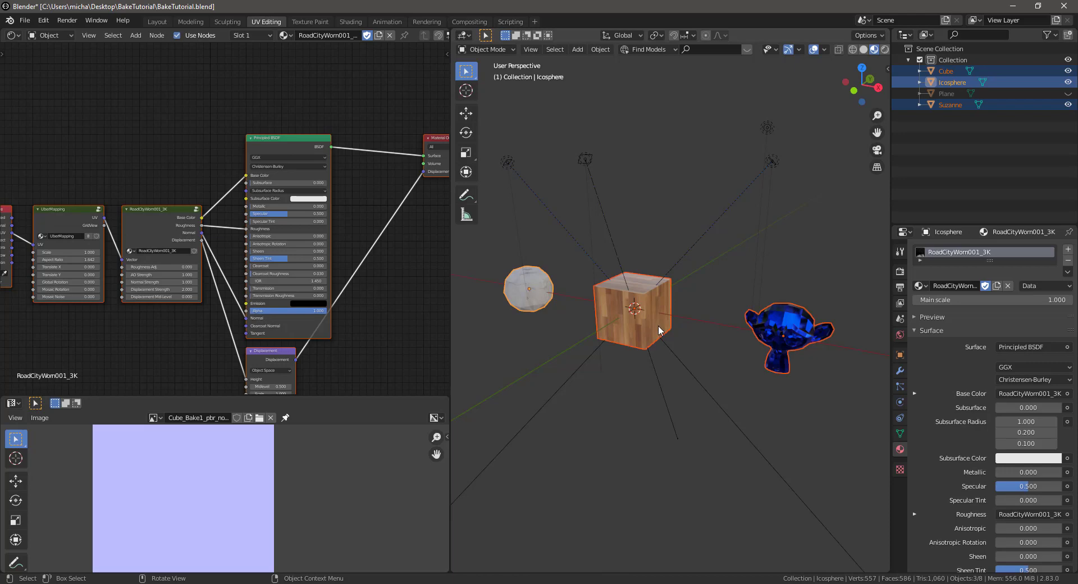
pyautogui.click(797, 329)
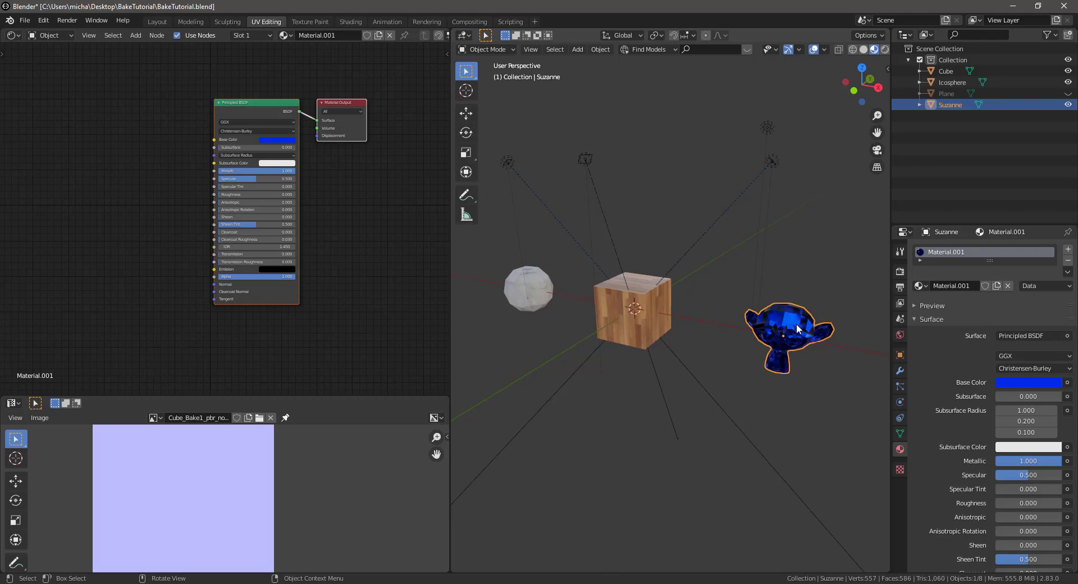
pyautogui.click(645, 292)
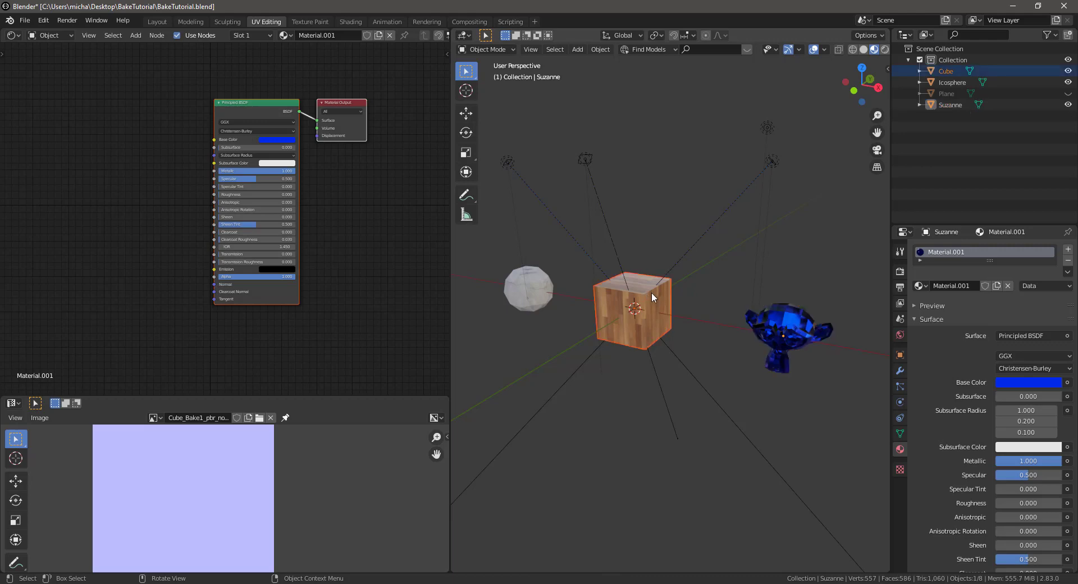
pyautogui.click(520, 285)
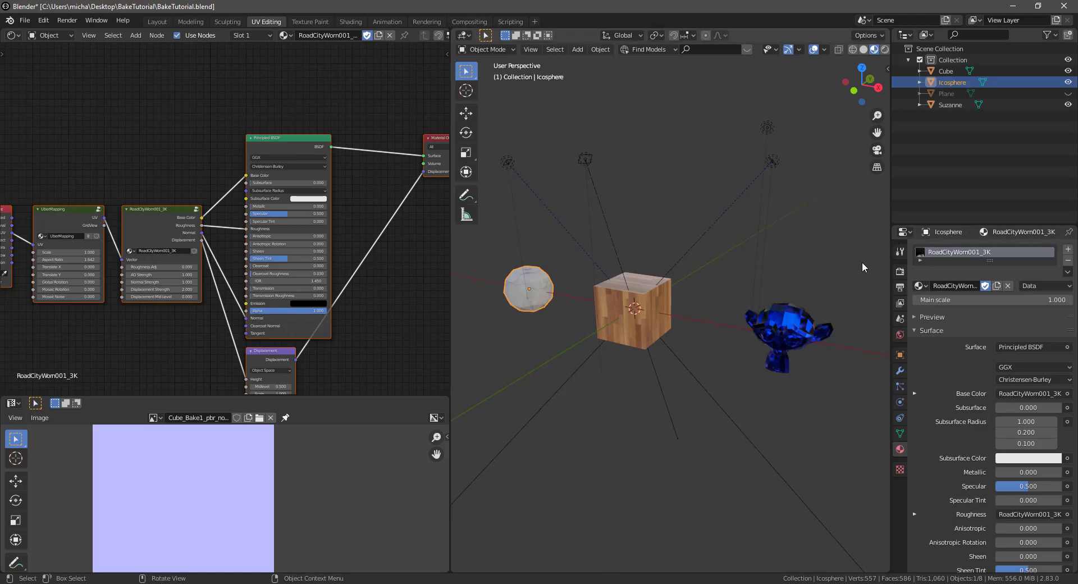
# - Look at Suzanne's and the cube's WoodFlooring nodes, then recentre the view on the cube
pyautogui.click(773, 319)
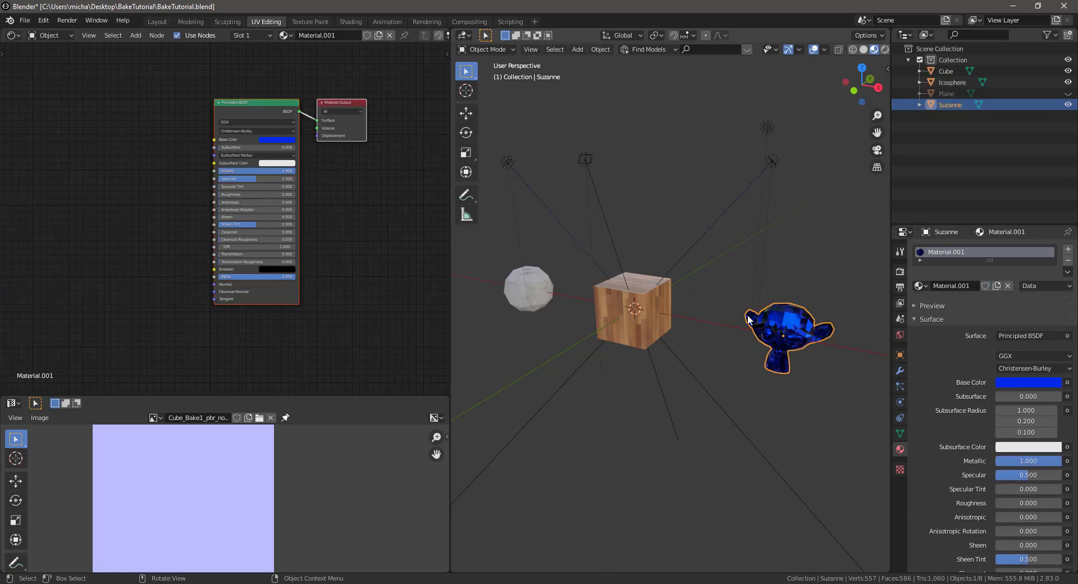
pyautogui.click(653, 304)
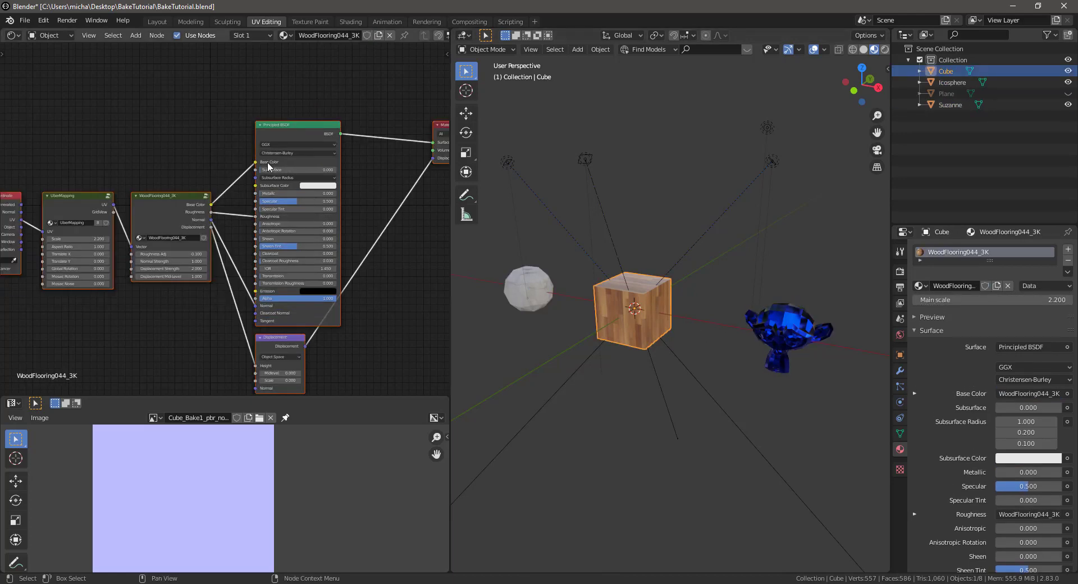
pyautogui.scroll(2, 678, 352)
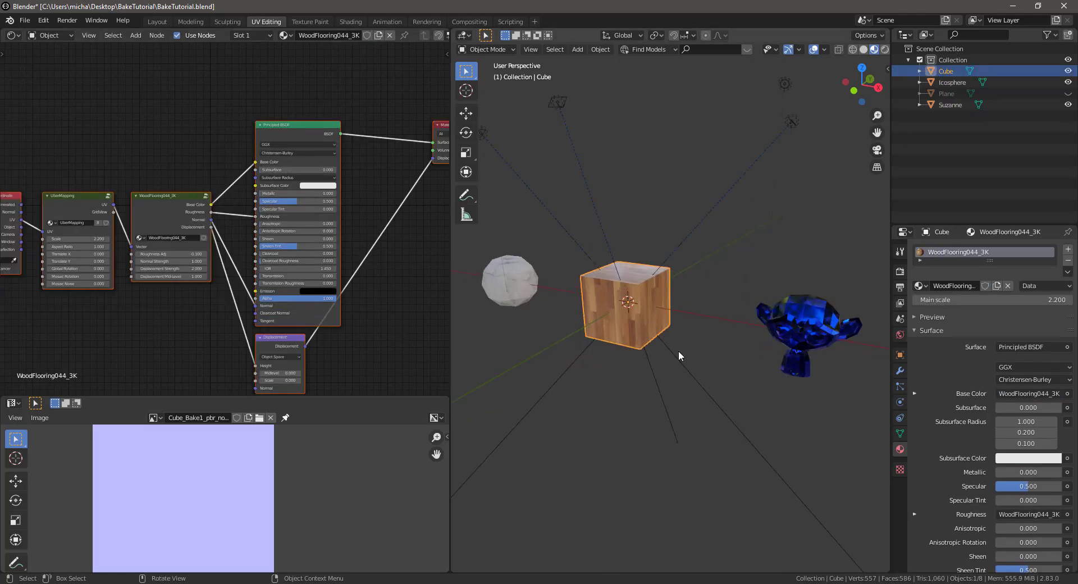
pyautogui.click(835, 331)
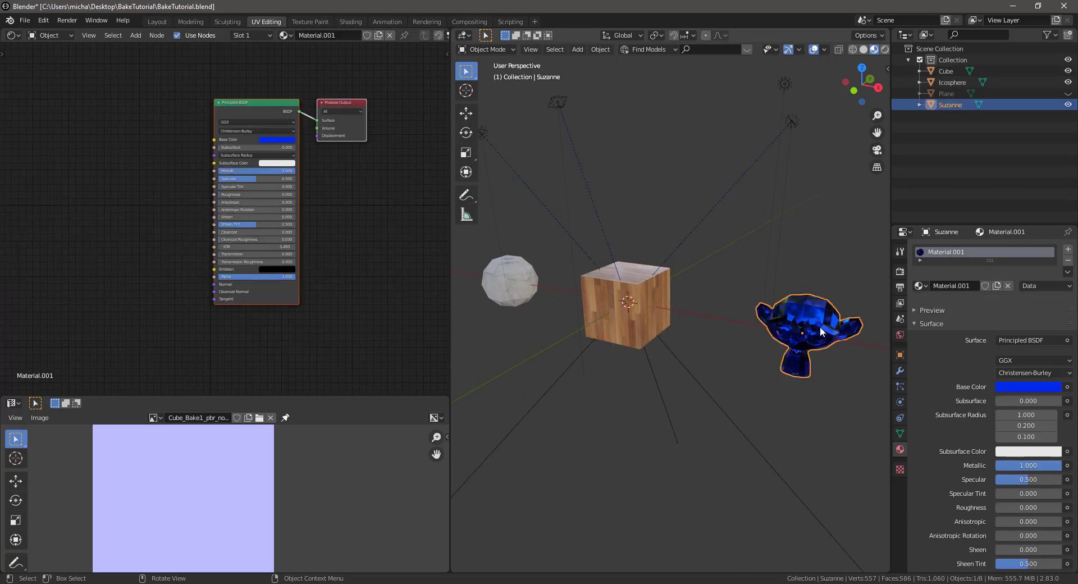
pyautogui.scroll(3, 823, 328)
pyautogui.scroll(-1, 741, 323)
pyautogui.click(536, 275)
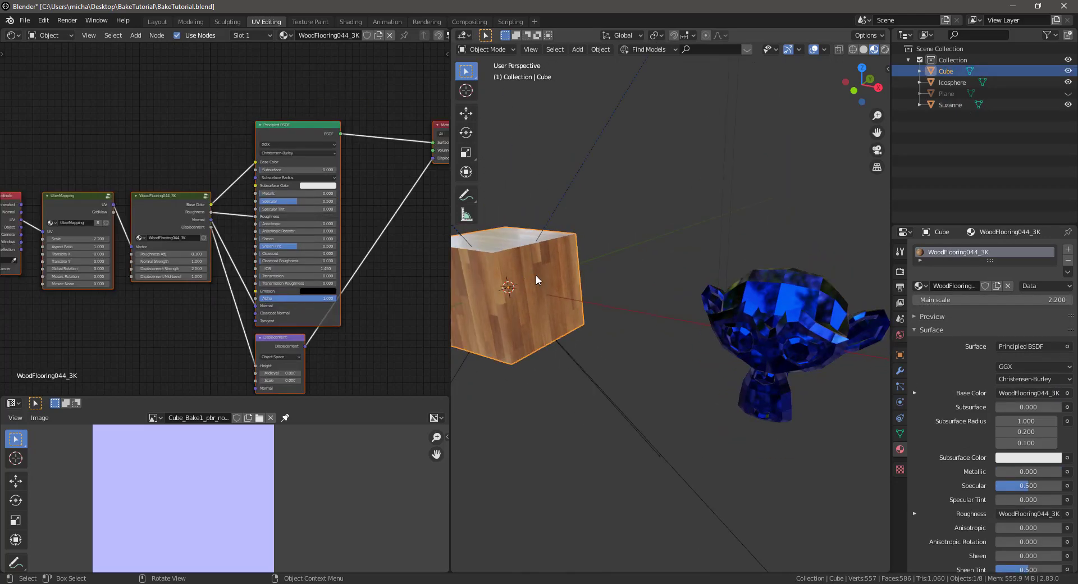
pyautogui.scroll(2, 264, 303)
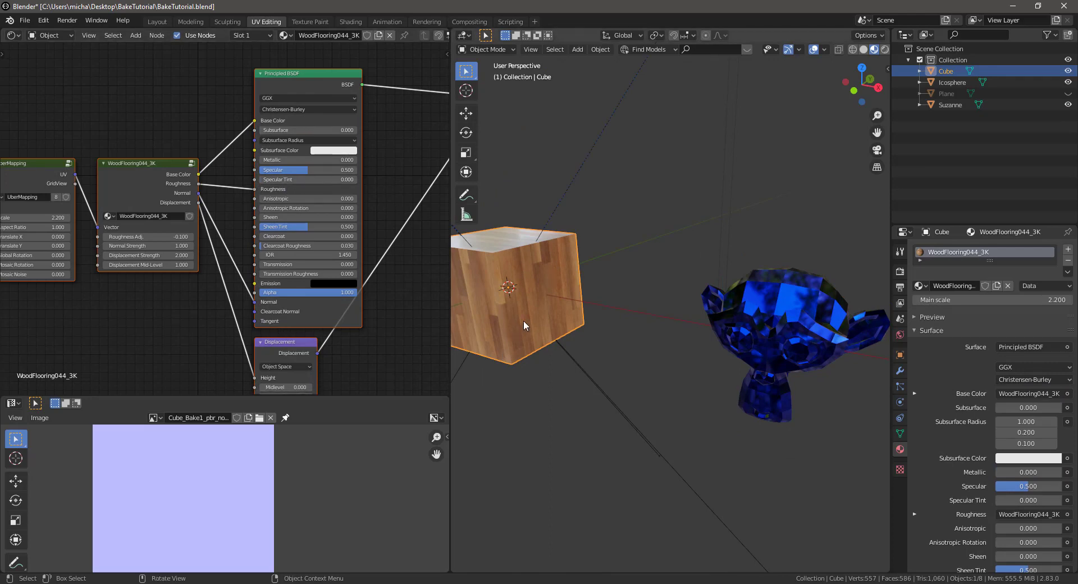
pyautogui.scroll(-3, 523, 320)
pyautogui.keyDown('shift'); pyautogui.moveTo(585, 315); pyautogui.dragTo(730, 329, button='middle'); pyautogui.keyUp('shift')
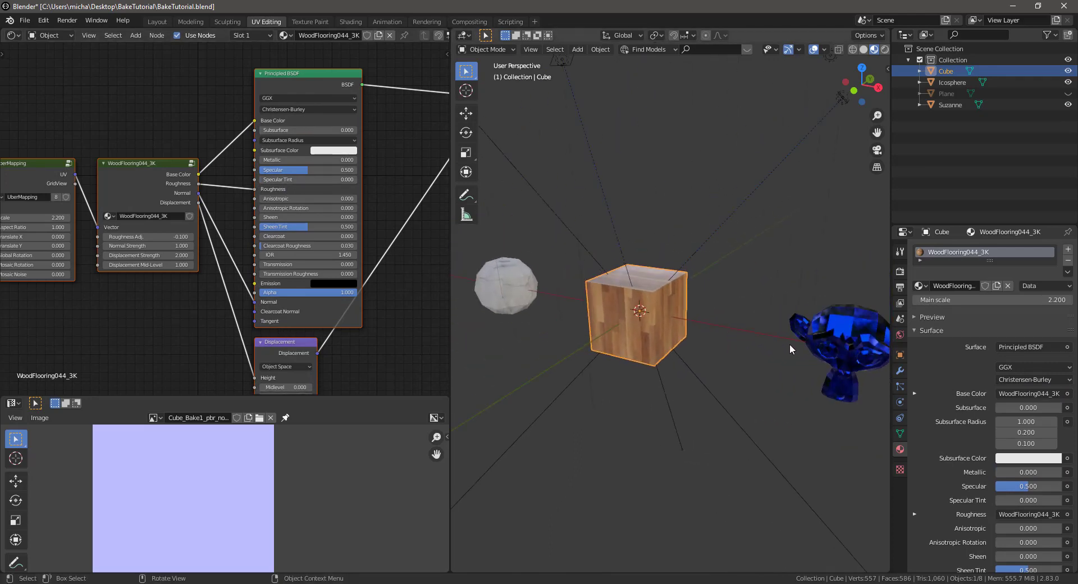
# - Select Suzanne, then add the cube and the icosphere, leaving the icosphere active
pyautogui.click(823, 344)
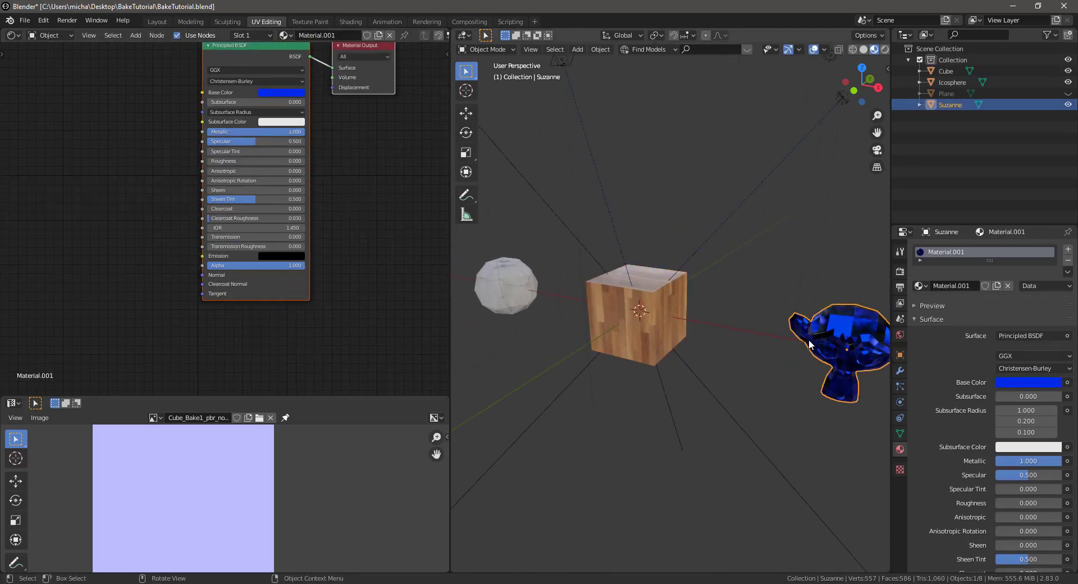
pyautogui.keyDown('shift'); pyautogui.click(661, 296); pyautogui.keyUp('shift')
pyautogui.keyDown('shift'); pyautogui.click(522, 286); pyautogui.keyUp('shift')
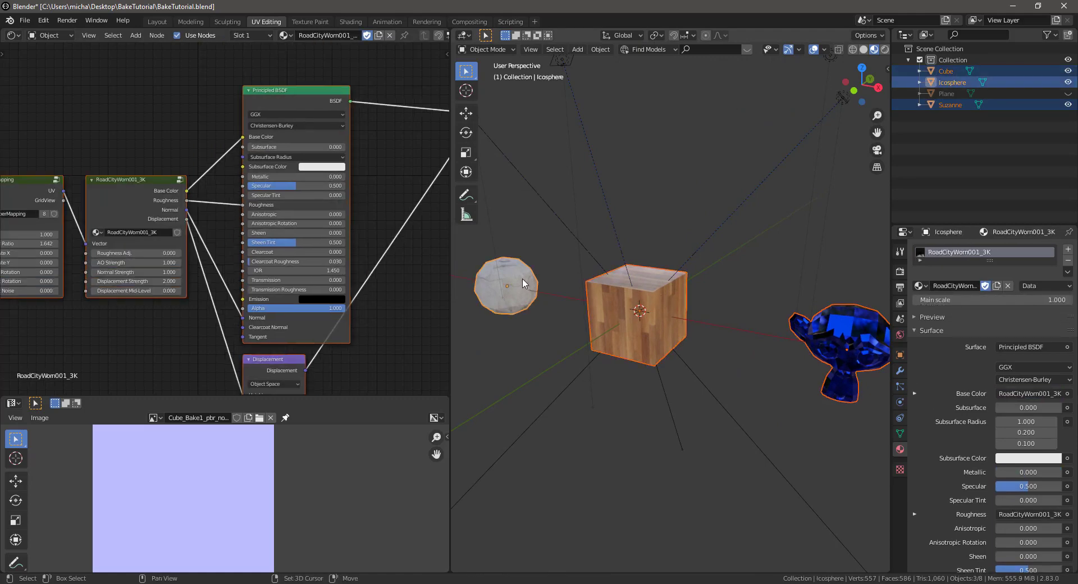
pyautogui.scroll(-2, 558, 286)
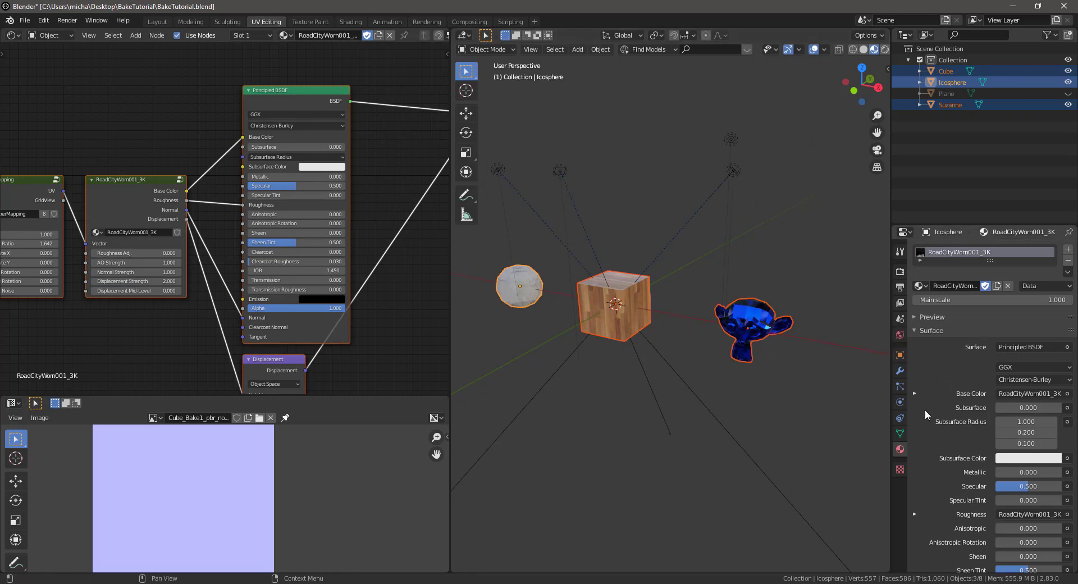
# - Bring up the render properties and scroll through the Simple Bake options
pyautogui.click(900, 272)
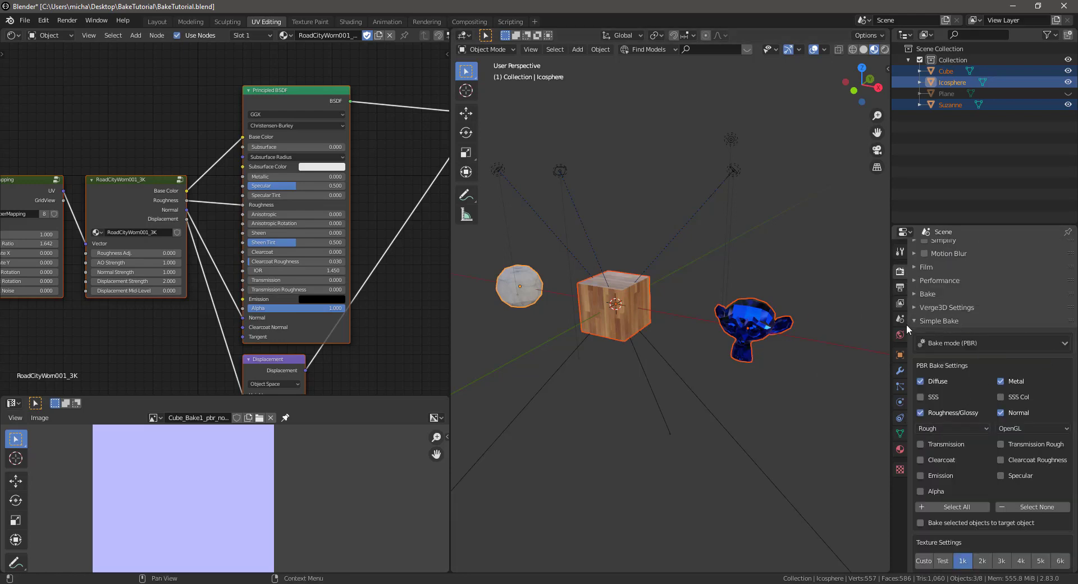
pyautogui.scroll(8, 946, 306)
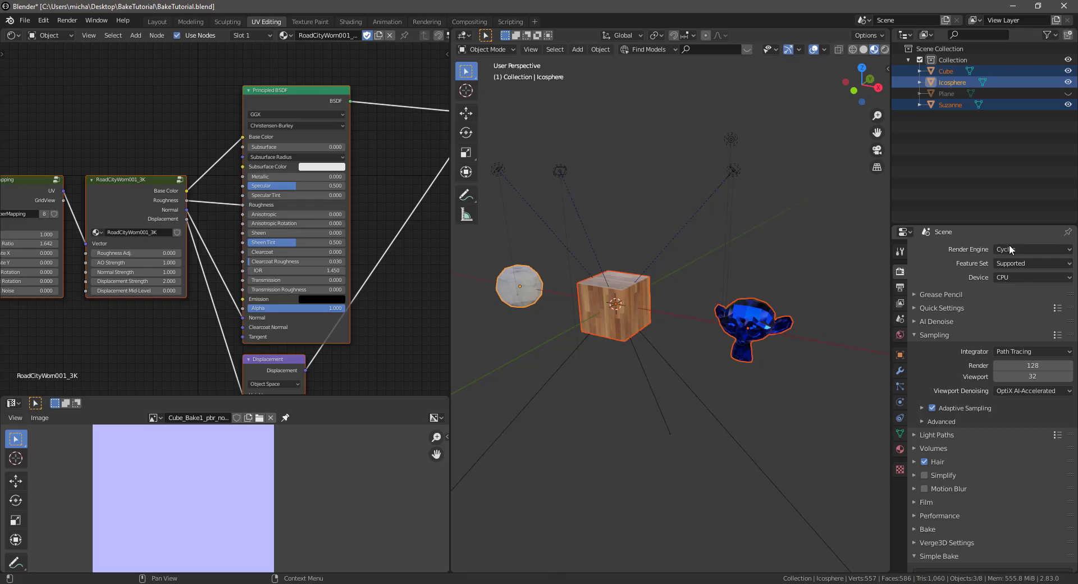
pyautogui.scroll(-10, 955, 315)
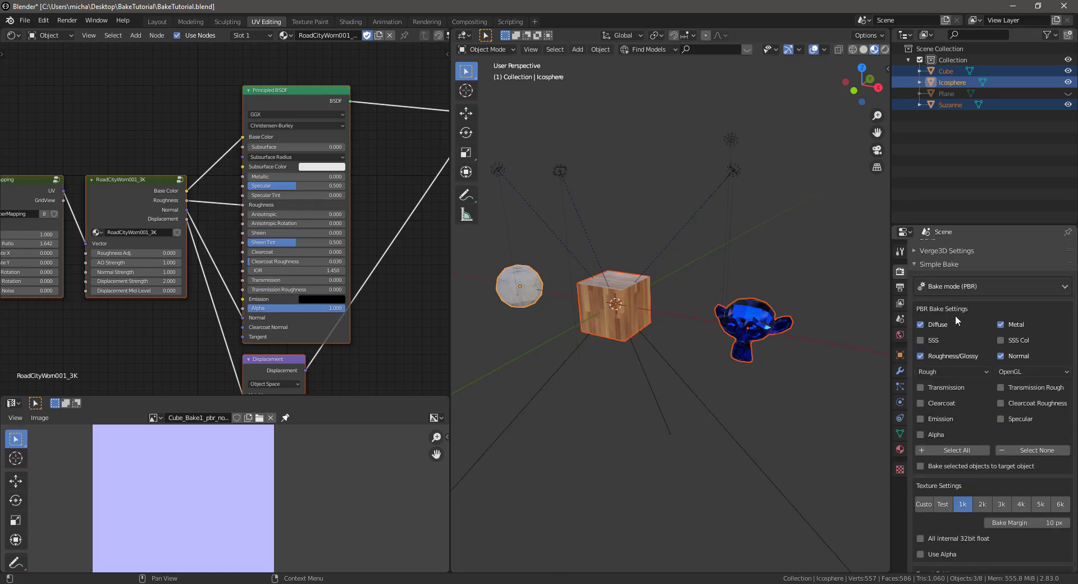
pyautogui.scroll(-1, 946, 264)
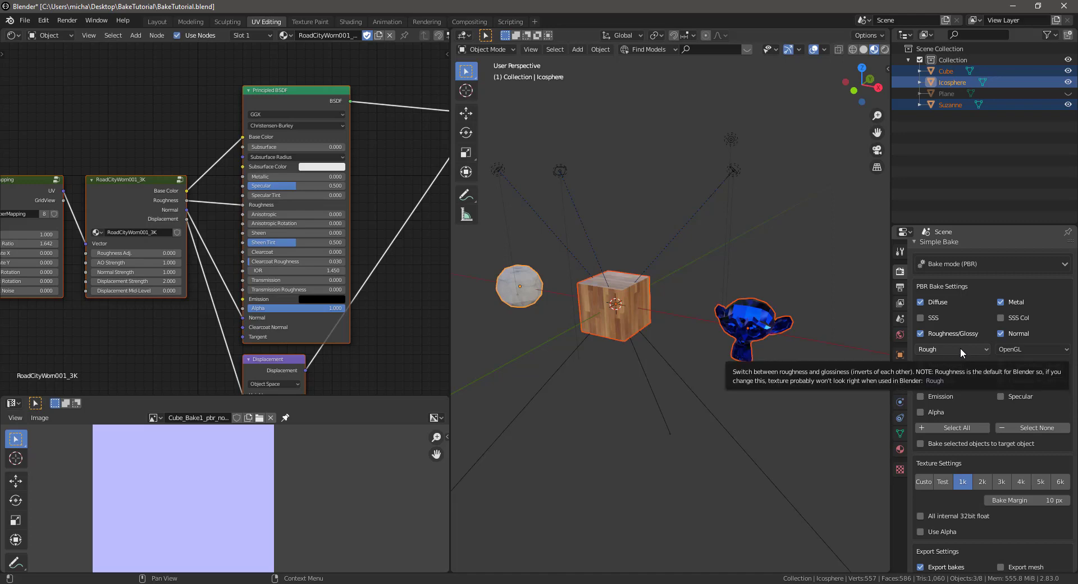
pyautogui.scroll(-5, 963, 337)
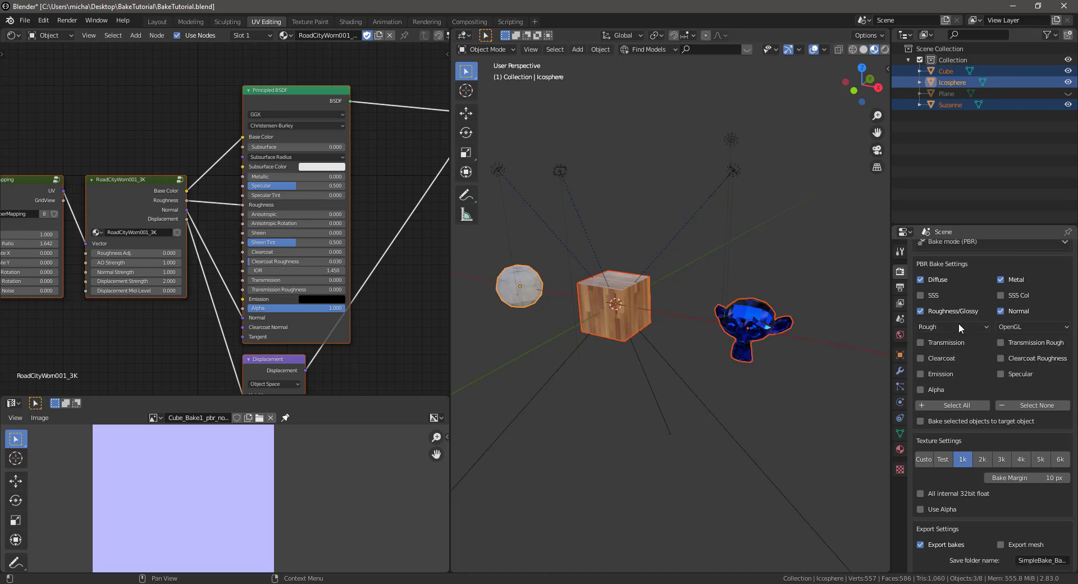
pyautogui.scroll(-6, 965, 332)
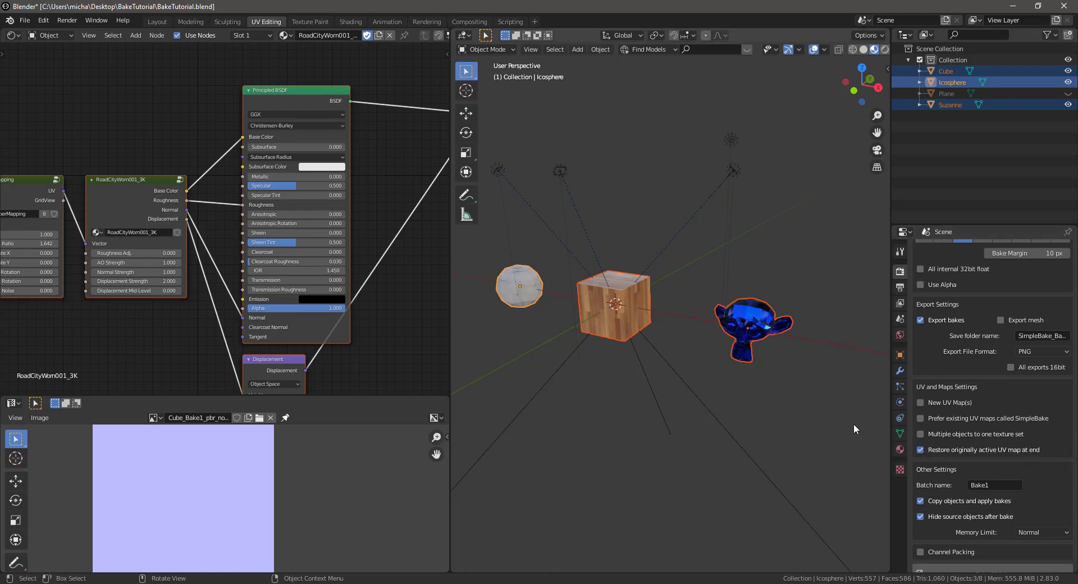
# - Reselect Suzanne, the cube and the icosphere, with the icosphere active
pyautogui.click(817, 378)
pyautogui.click(763, 322)
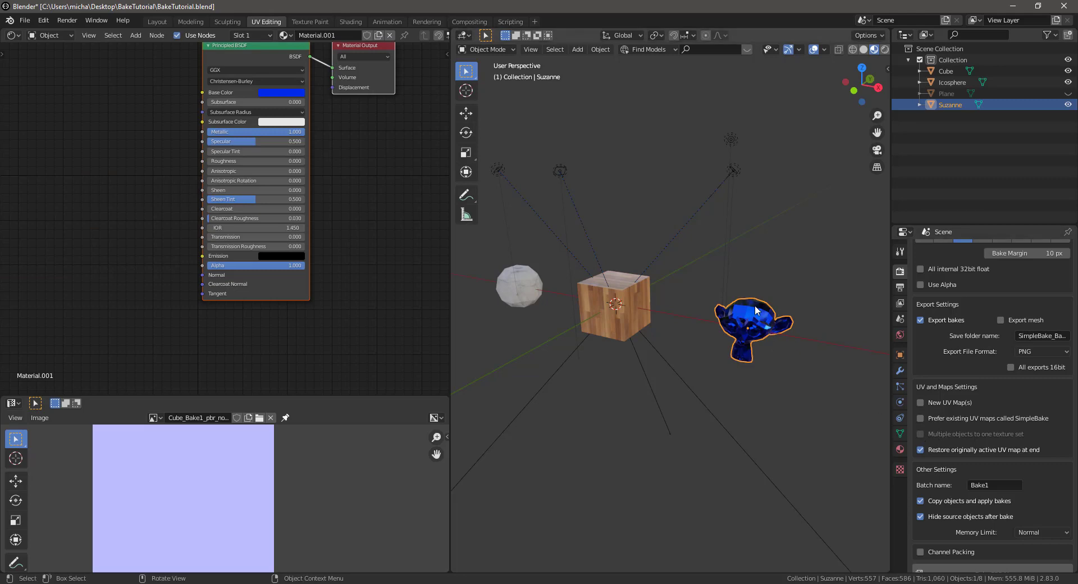
pyautogui.keyDown('shift'); pyautogui.click(642, 292); pyautogui.keyUp('shift')
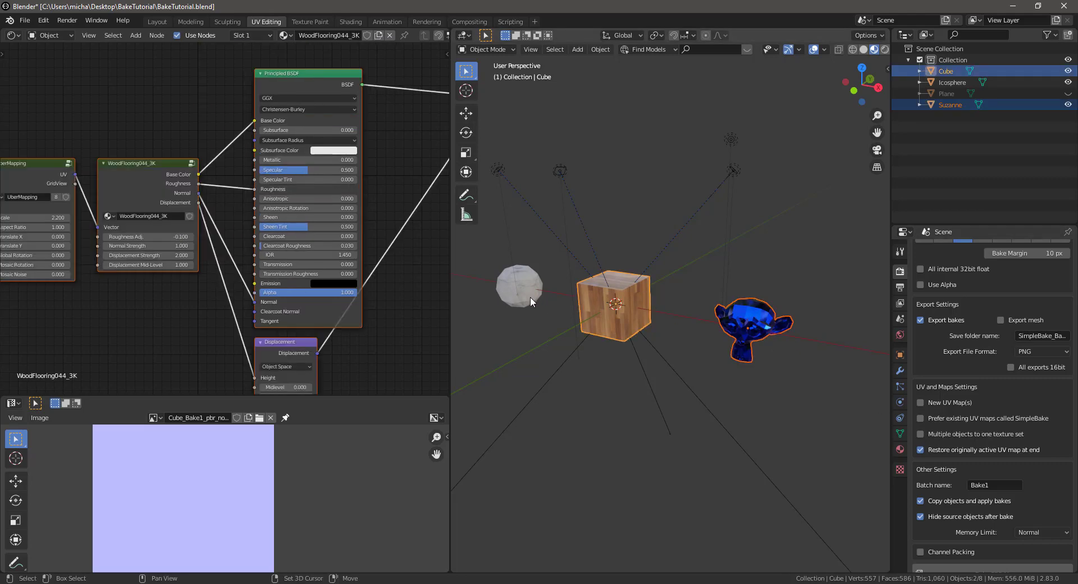
pyautogui.keyDown('shift'); pyautogui.click(530, 296); pyautogui.keyUp('shift')
# - Turn Use Alpha off so 'Multiple objects to one texture set' is no longer greyed out
pyautogui.scroll(10, 1003, 351)
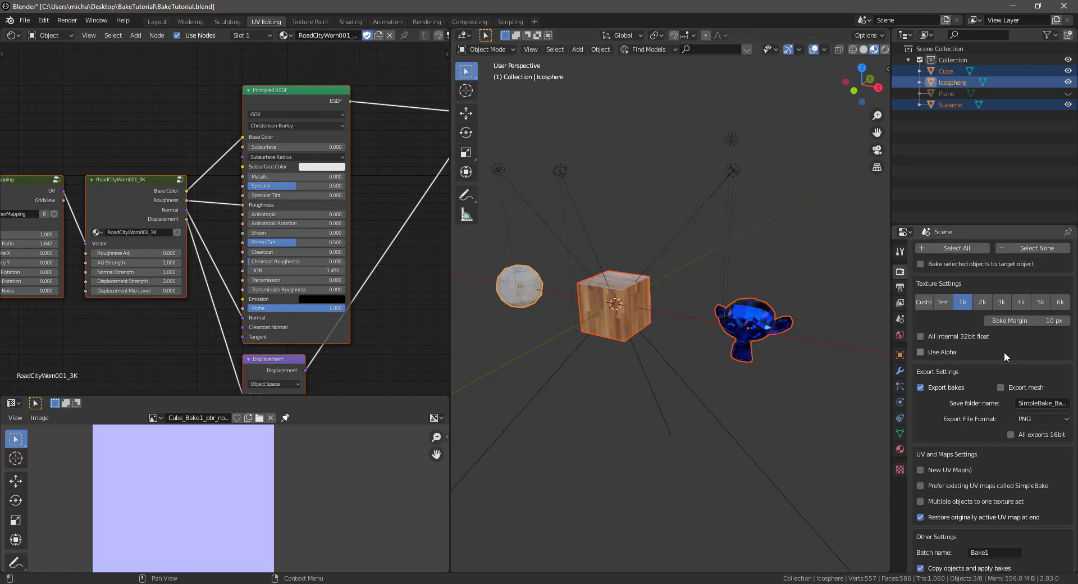
pyautogui.scroll(-5, 1004, 352)
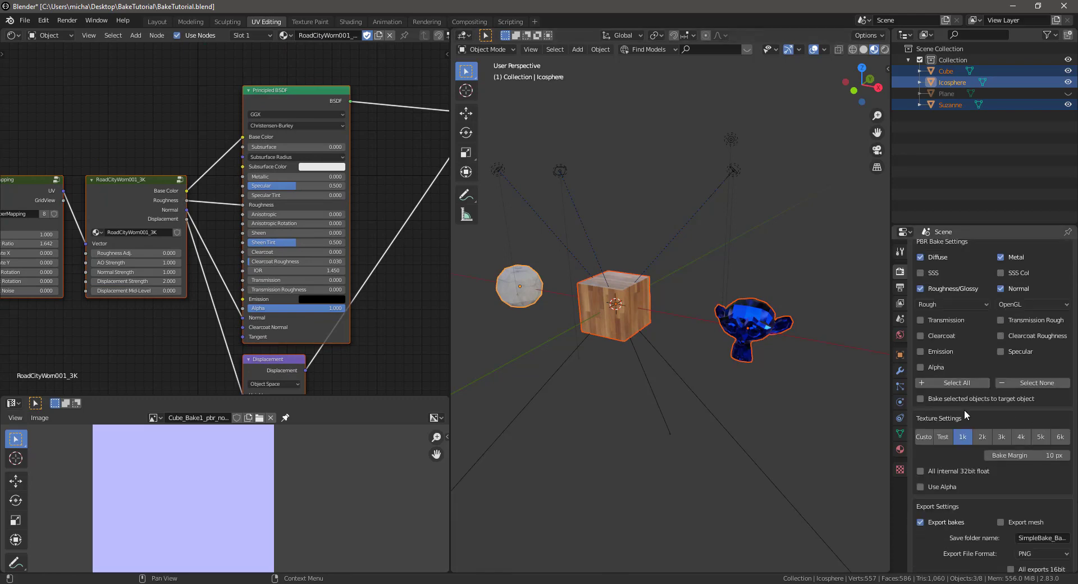
pyautogui.click(921, 419)
pyautogui.scroll(-5, 981, 423)
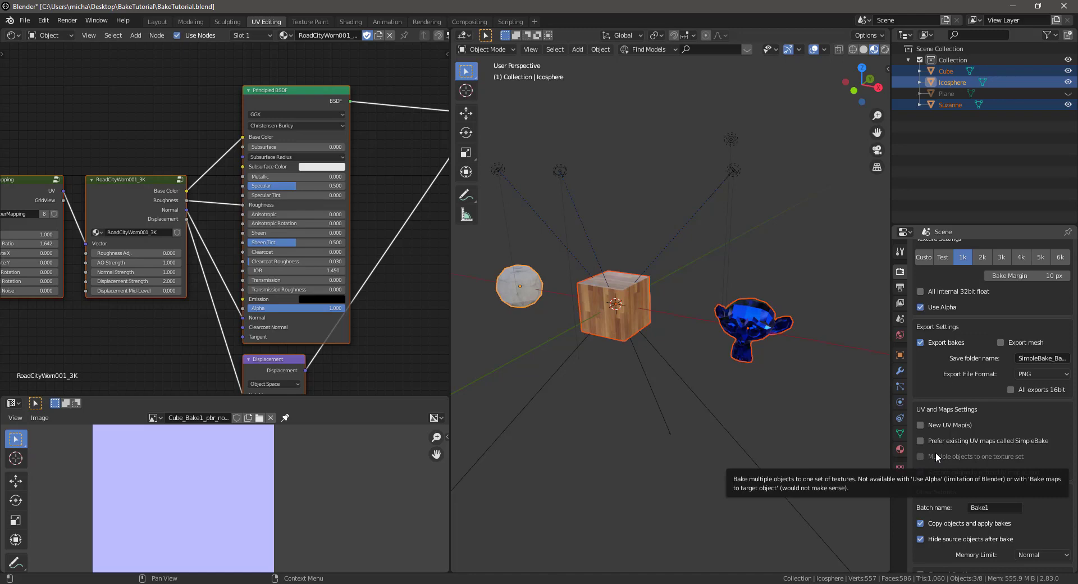
pyautogui.click(920, 308)
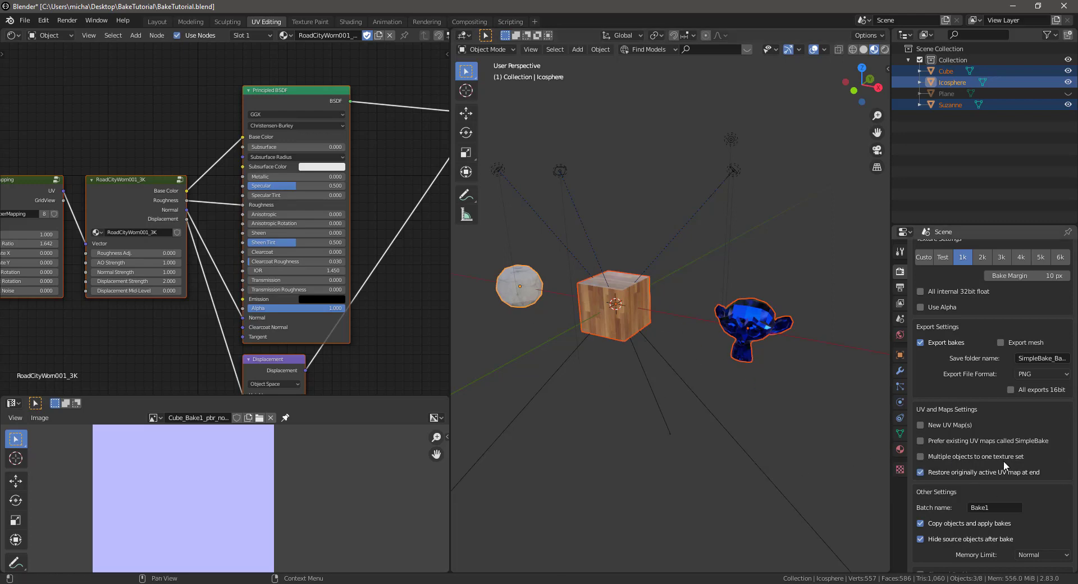
# - Select the cube, icosphere and Suzanne, and enable 'Multiple objects to one texture set'
pyautogui.click(639, 312)
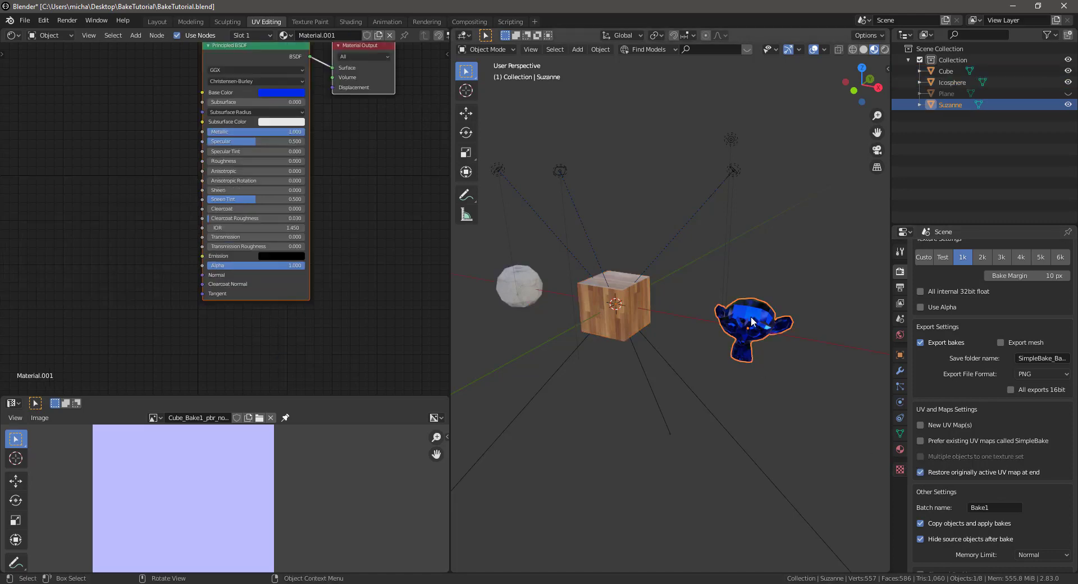
pyautogui.keyDown('shift'); pyautogui.click(531, 291); pyautogui.keyUp('shift')
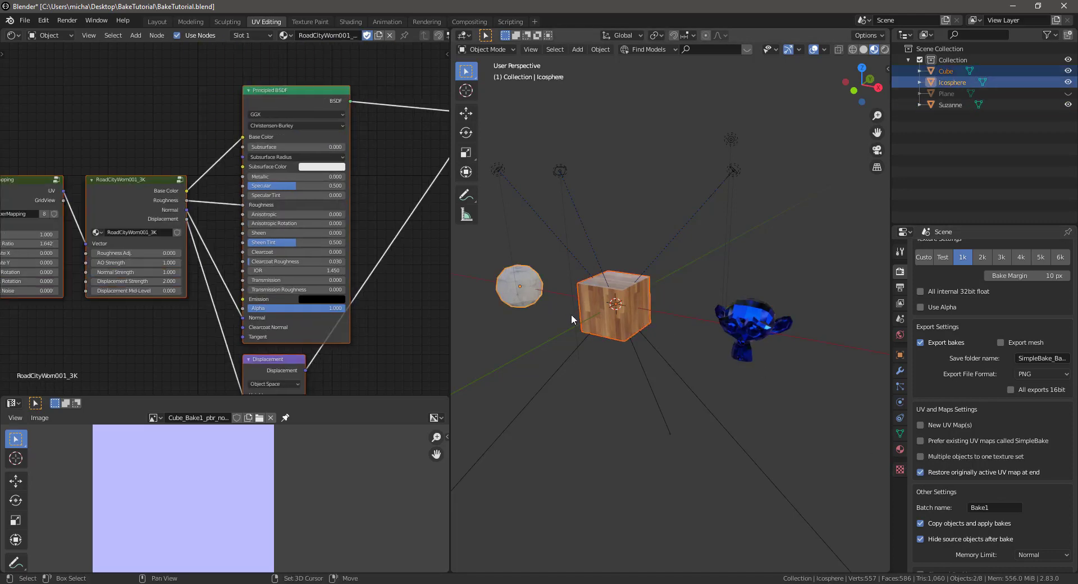
pyautogui.keyDown('shift'); pyautogui.click(757, 327); pyautogui.keyUp('shift')
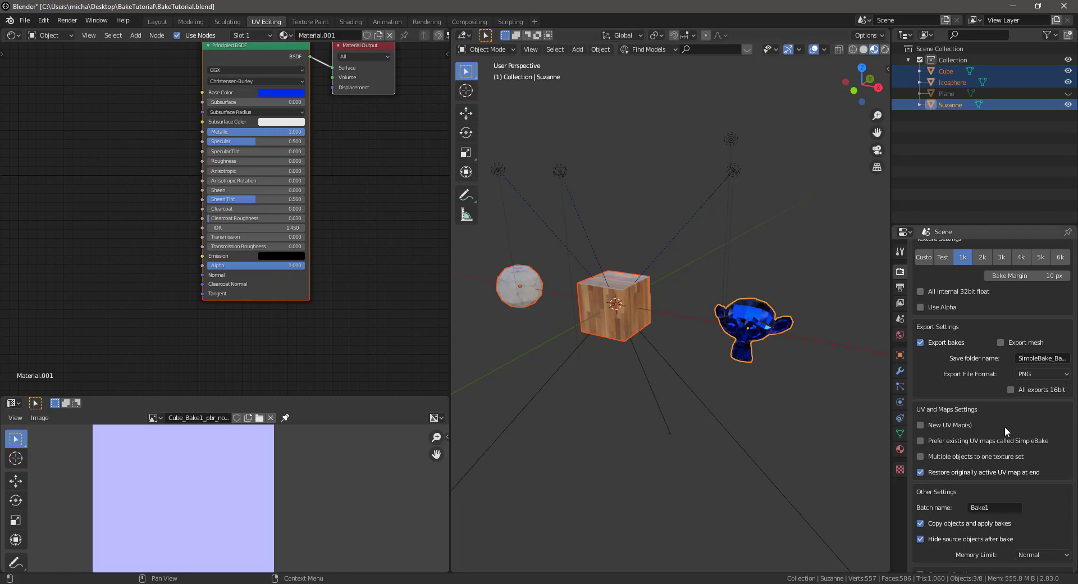
pyautogui.click(921, 457)
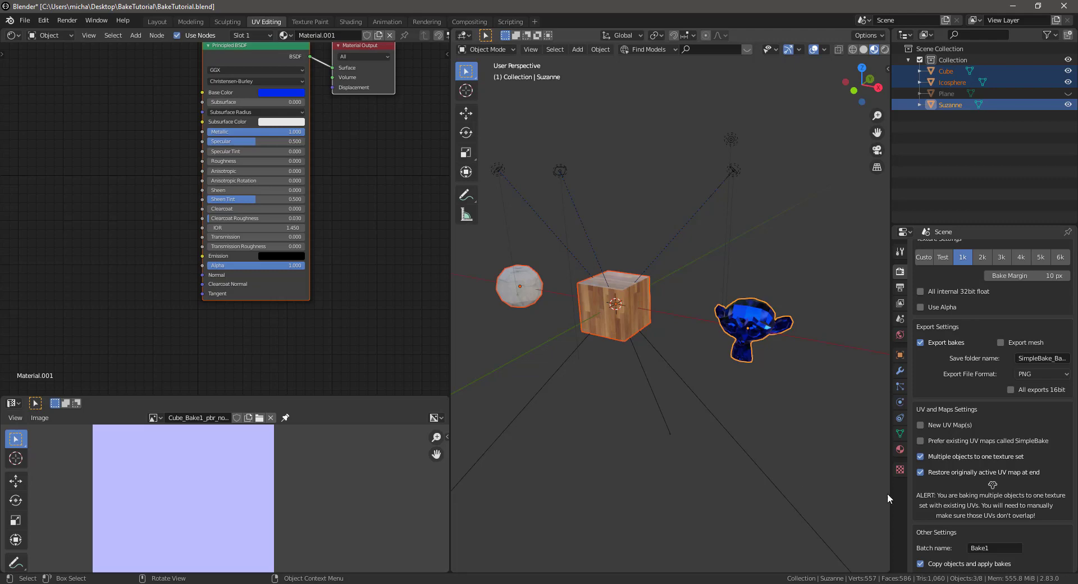
# - Enable New UV Map(s), widen the properties column, and choose Smart UV Project (Atlas)
pyautogui.click(945, 428)
pyautogui.click(923, 425)
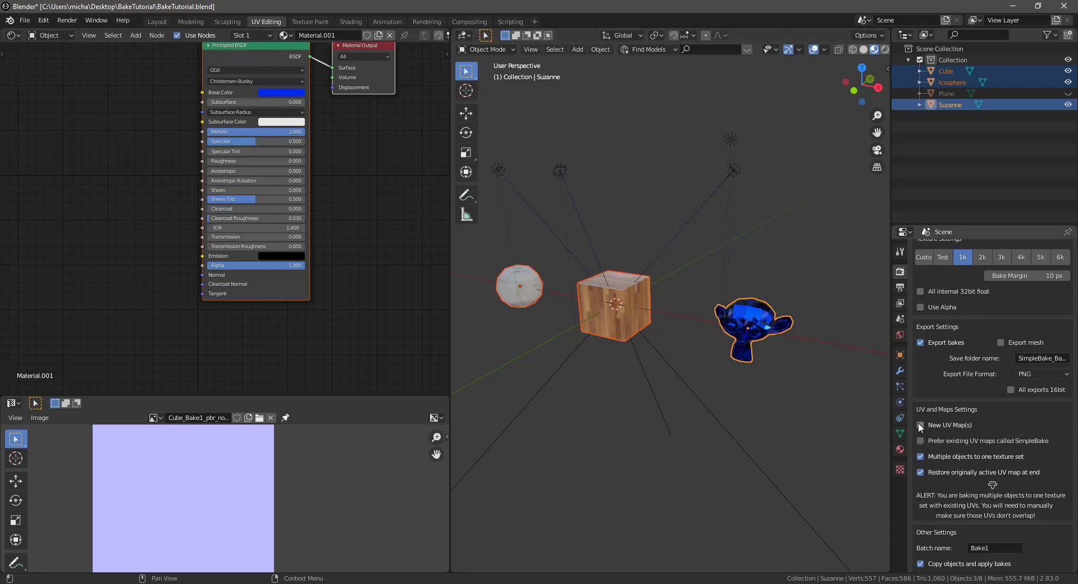
pyautogui.click(920, 426)
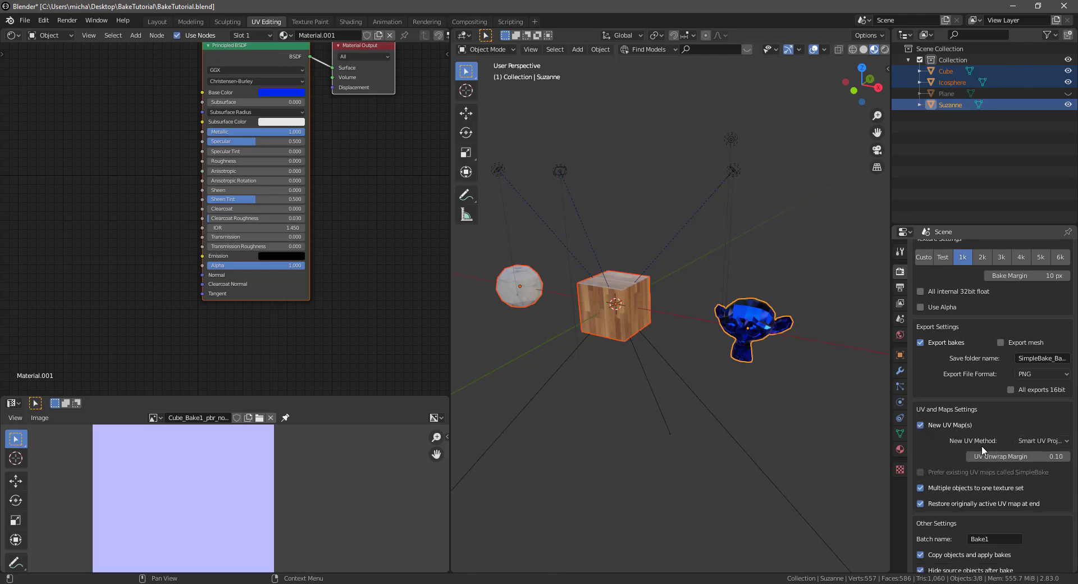
pyautogui.click(1042, 439)
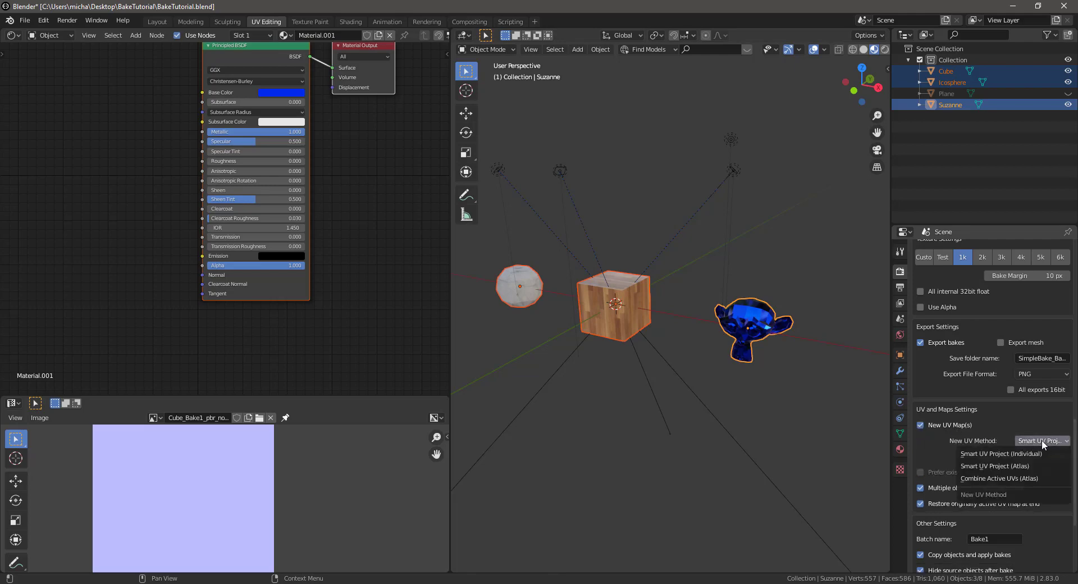
pyautogui.click(1042, 440)
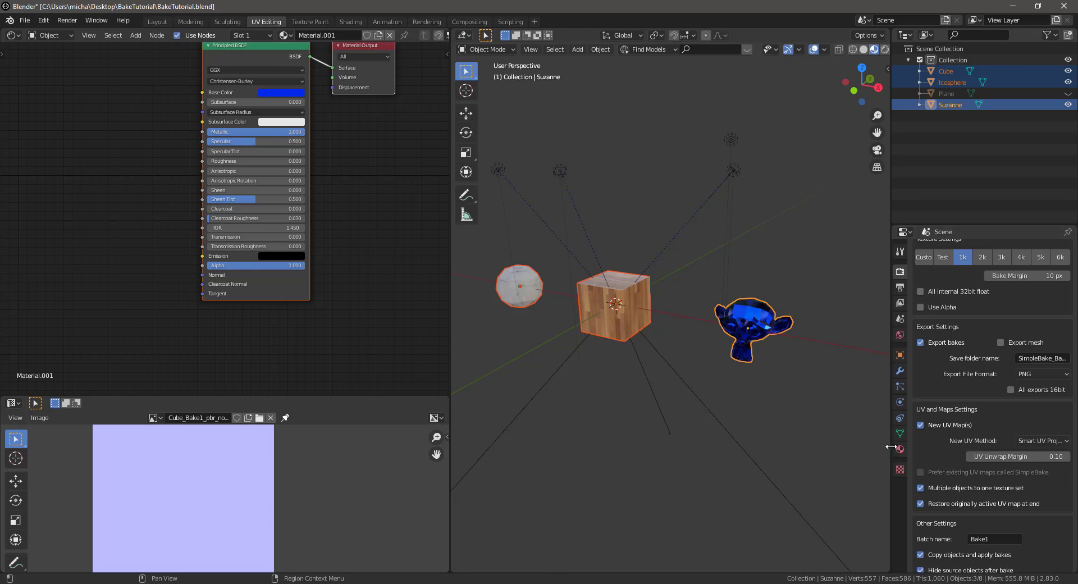
pyautogui.moveTo(892, 446); pyautogui.dragTo(769, 446)
pyautogui.click(1026, 441)
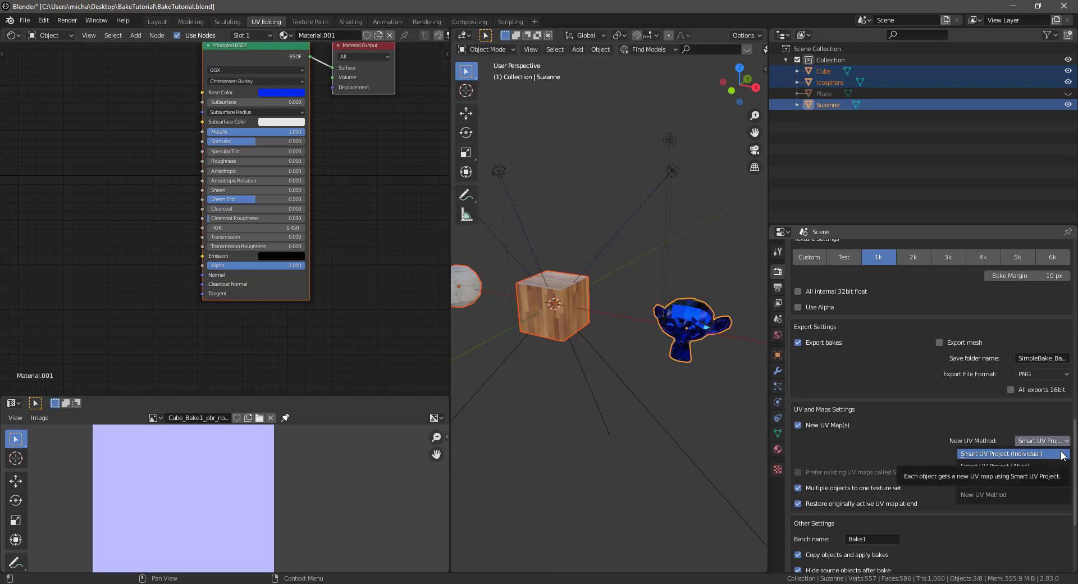
pyautogui.click(1014, 466)
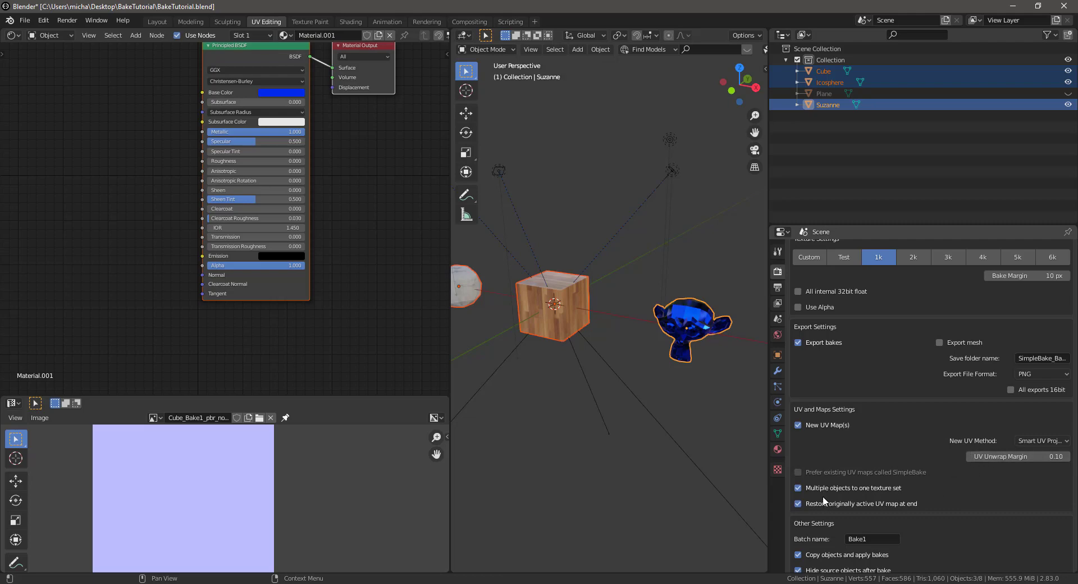
# - Set the bake resolution to 2k with a 14 px margin, keeping Export mesh off
pyautogui.scroll(12, 869, 471)
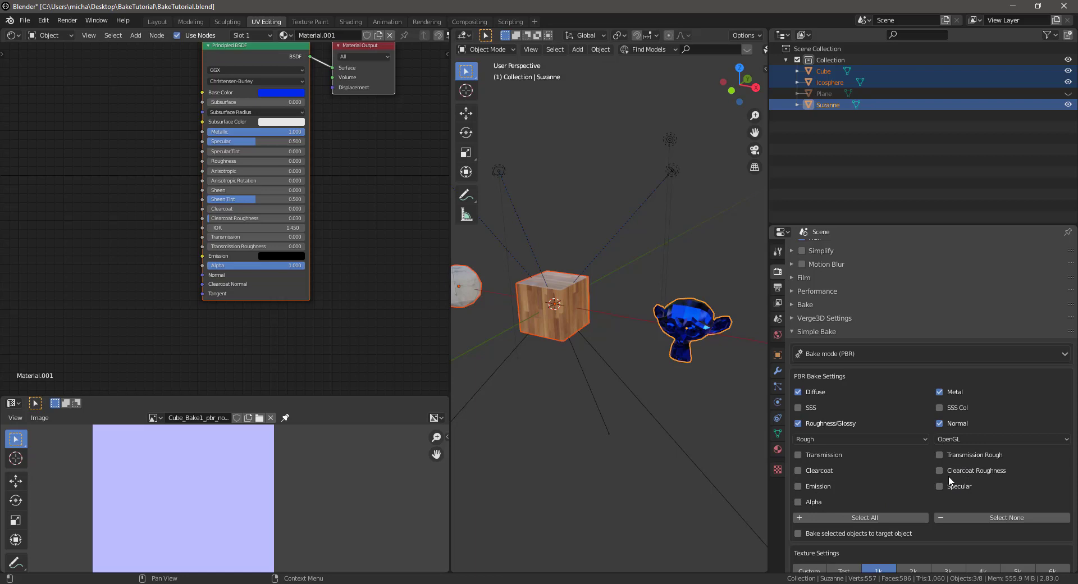
pyautogui.scroll(-6, 949, 478)
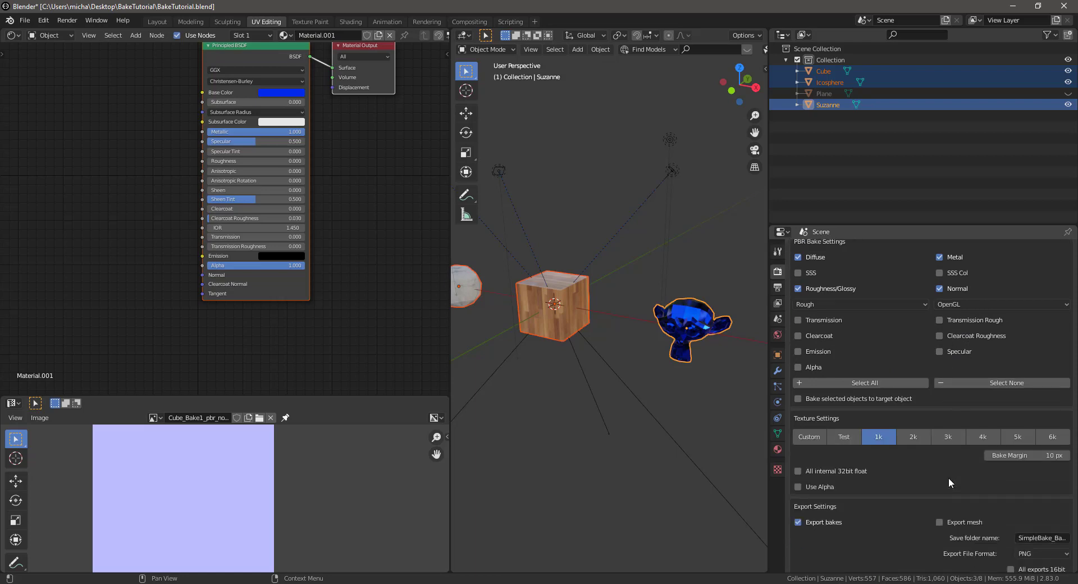
pyautogui.click(912, 437)
pyautogui.scroll(-2, 895, 468)
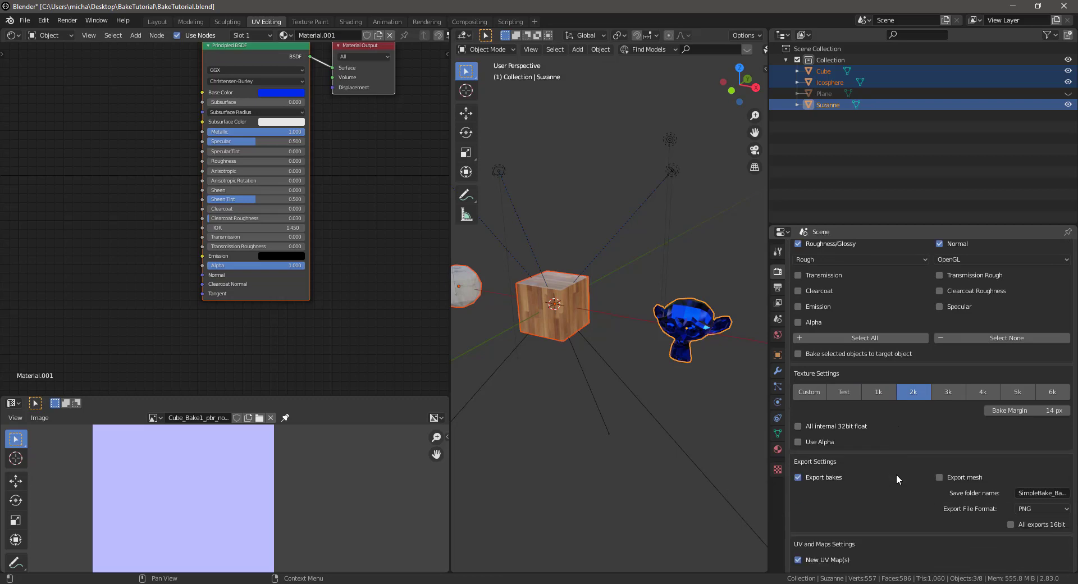
pyautogui.scroll(-3, 896, 476)
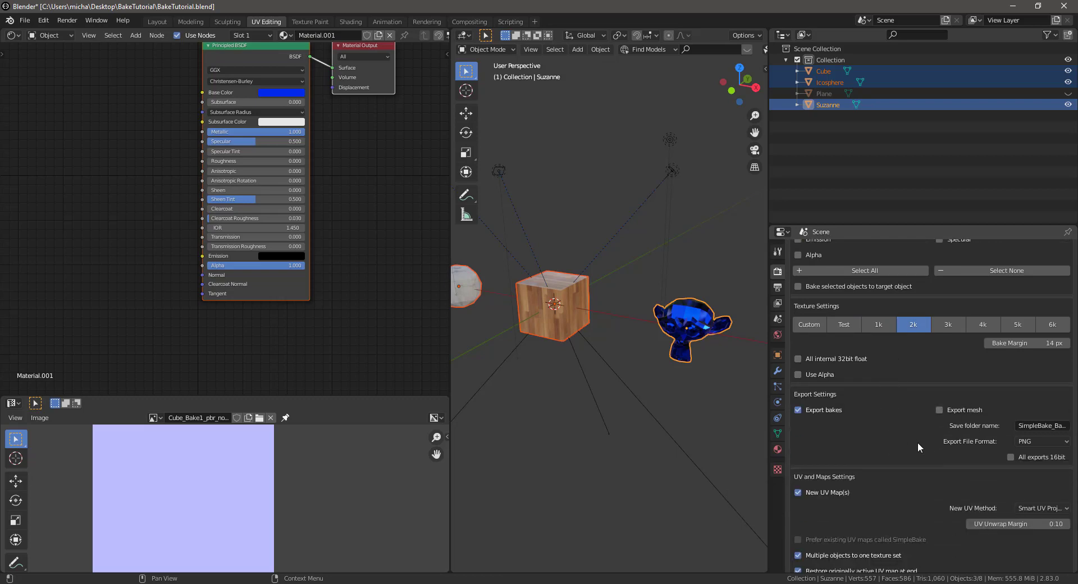
pyautogui.scroll(-2, 893, 441)
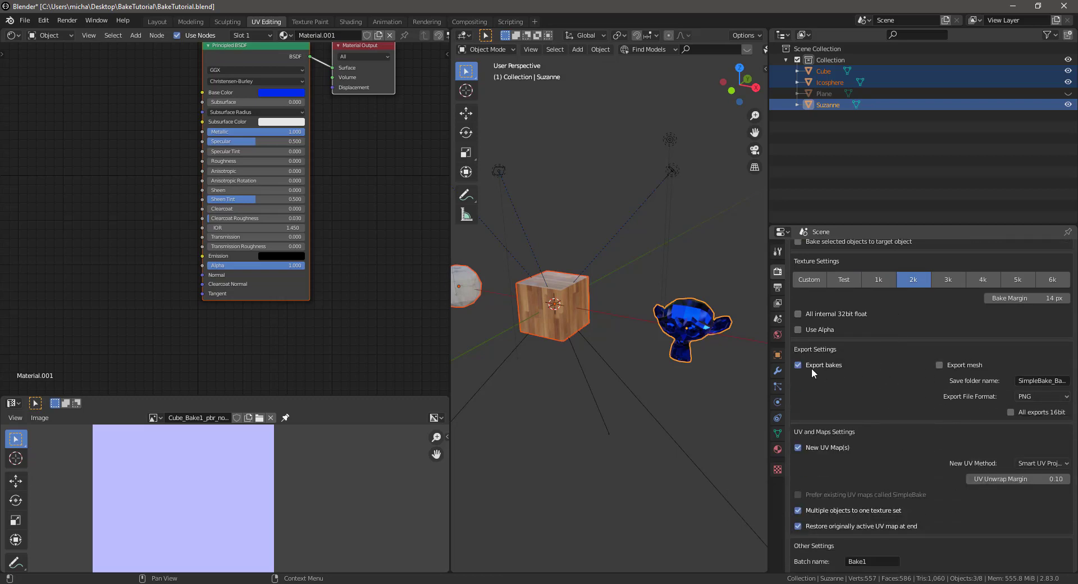
pyautogui.scroll(-2, 886, 404)
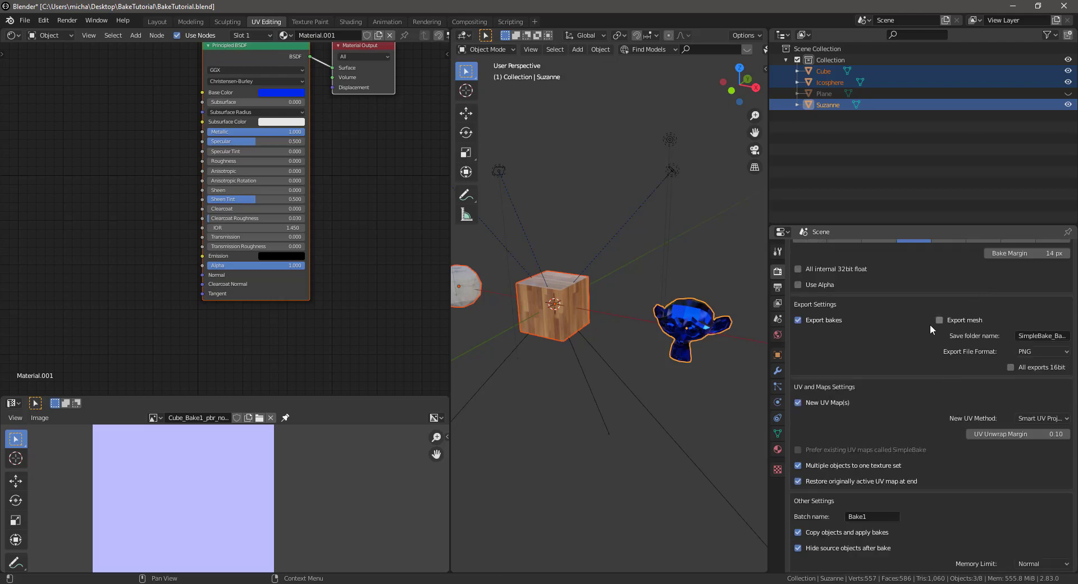
pyautogui.click(961, 320)
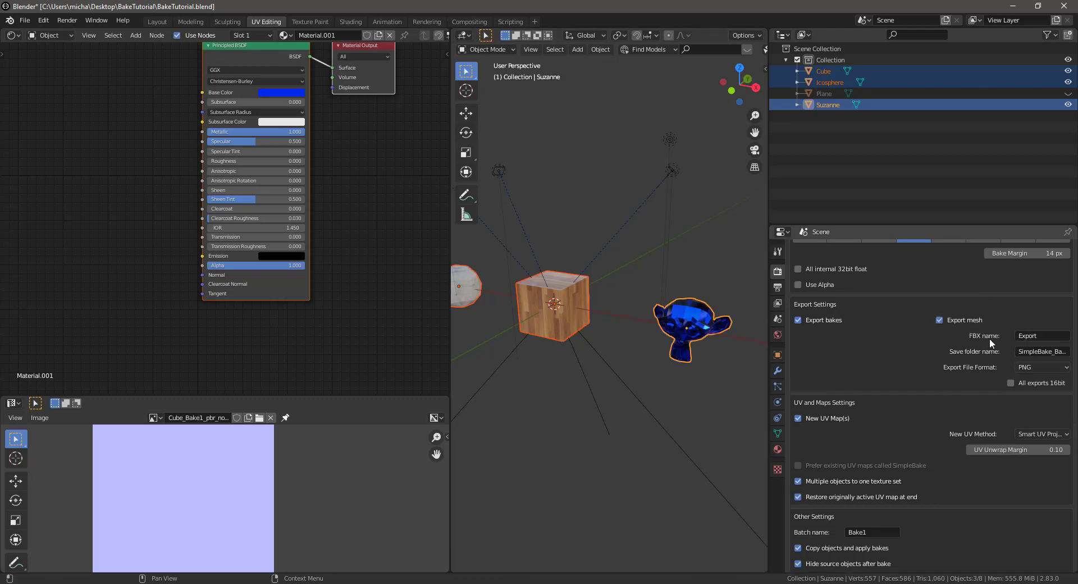
pyautogui.click(954, 321)
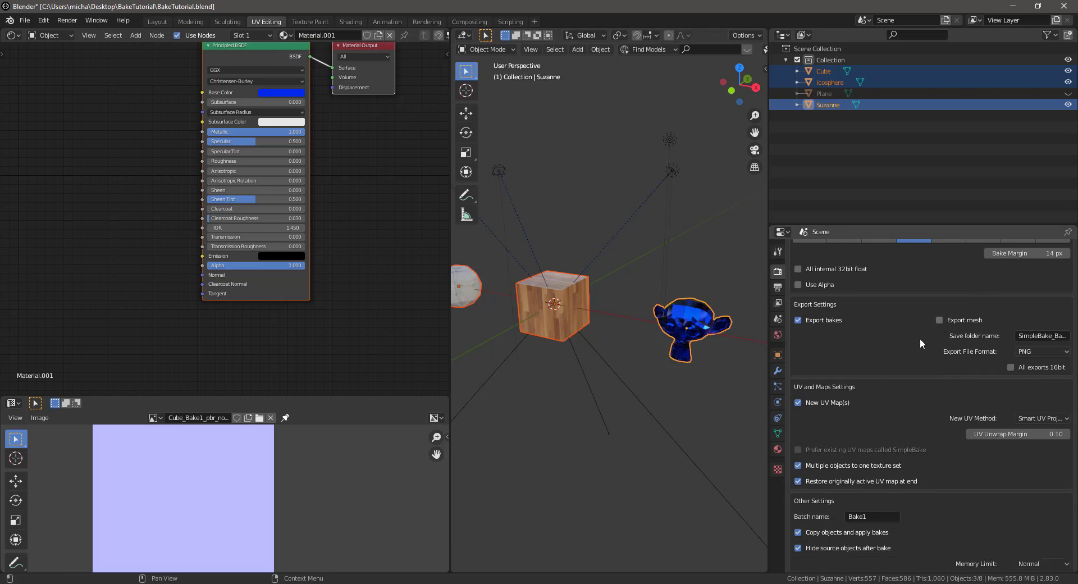
pyautogui.scroll(-2, 896, 393)
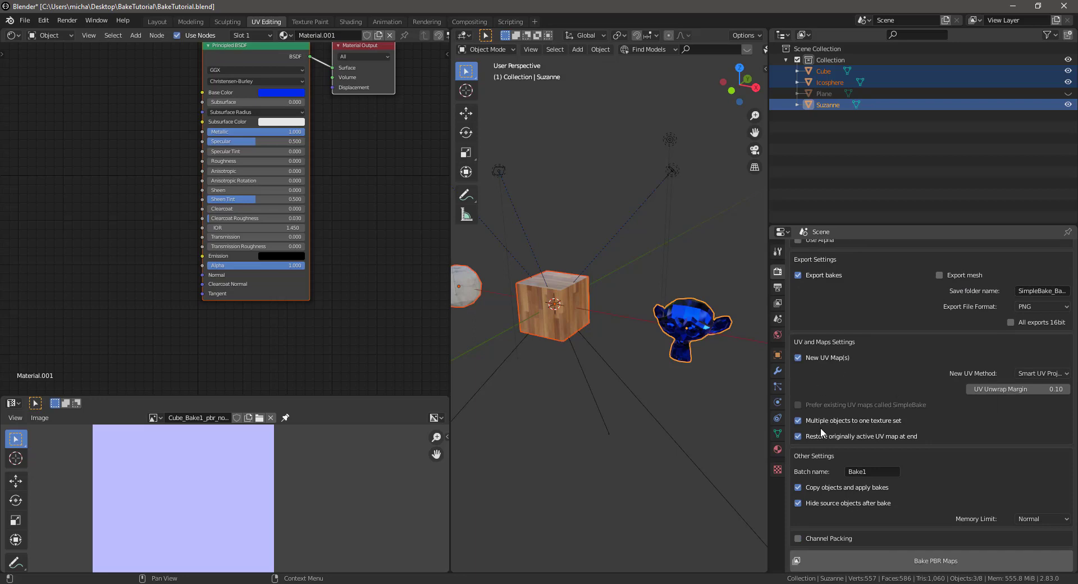
pyautogui.scroll(-2, 966, 439)
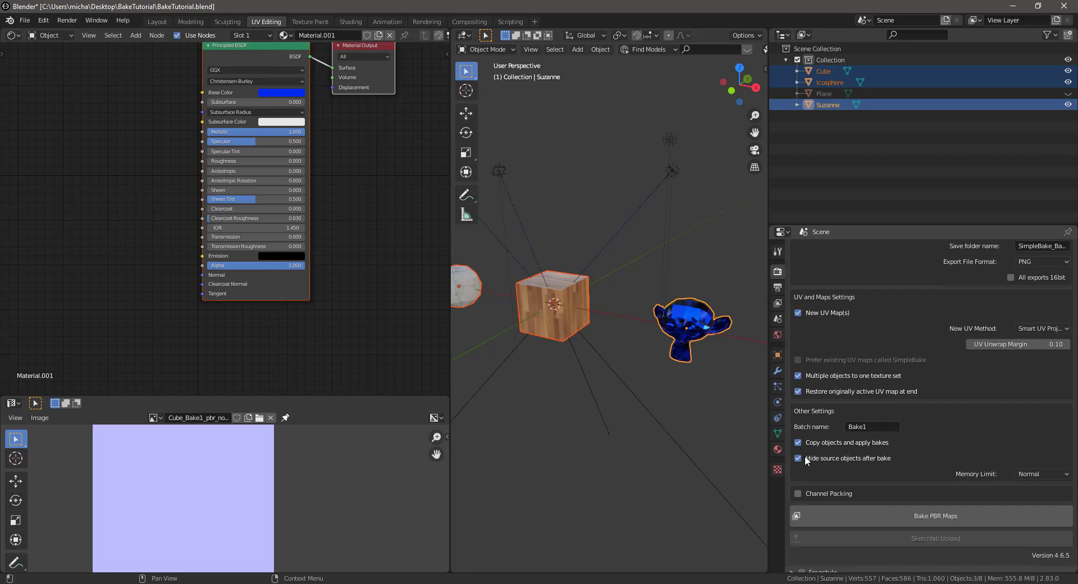
pyautogui.scroll(-1, 971, 454)
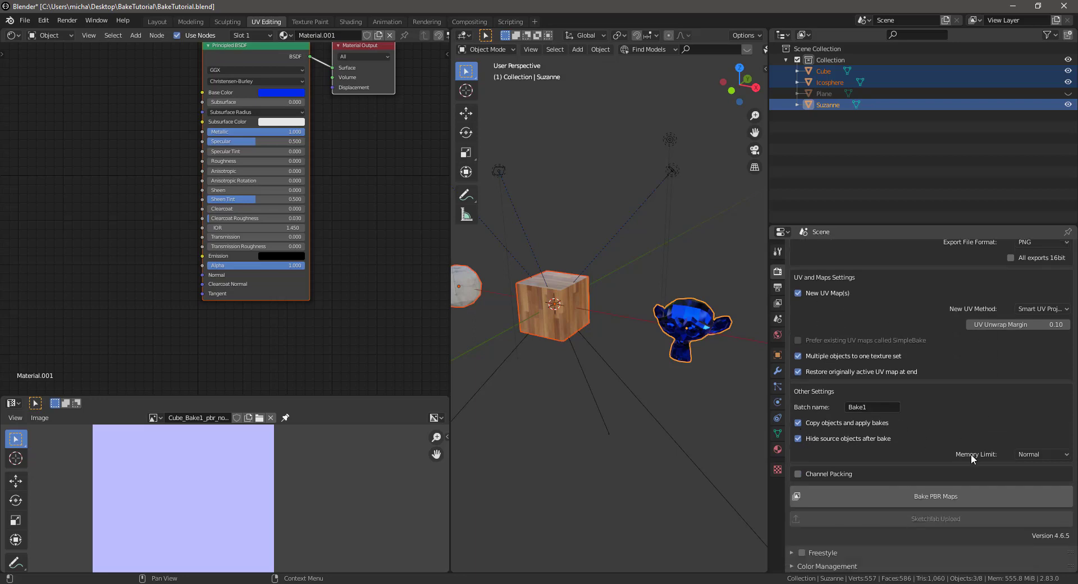
# - Bake the PBR maps and inspect Suzanne_Baked's new MergedBake material
pyautogui.click(931, 495)
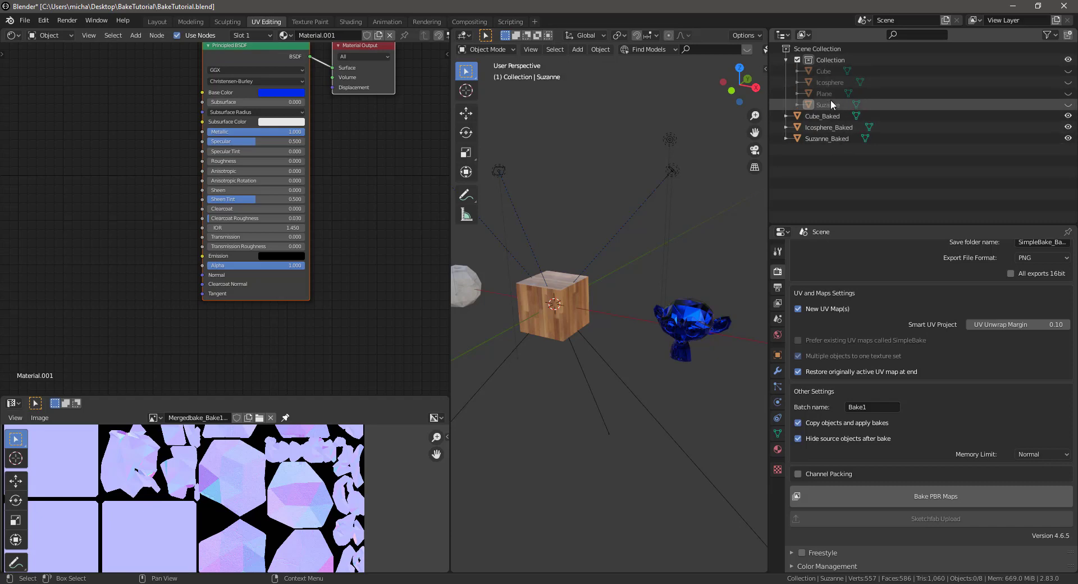
pyautogui.scroll(-3, 312, 523)
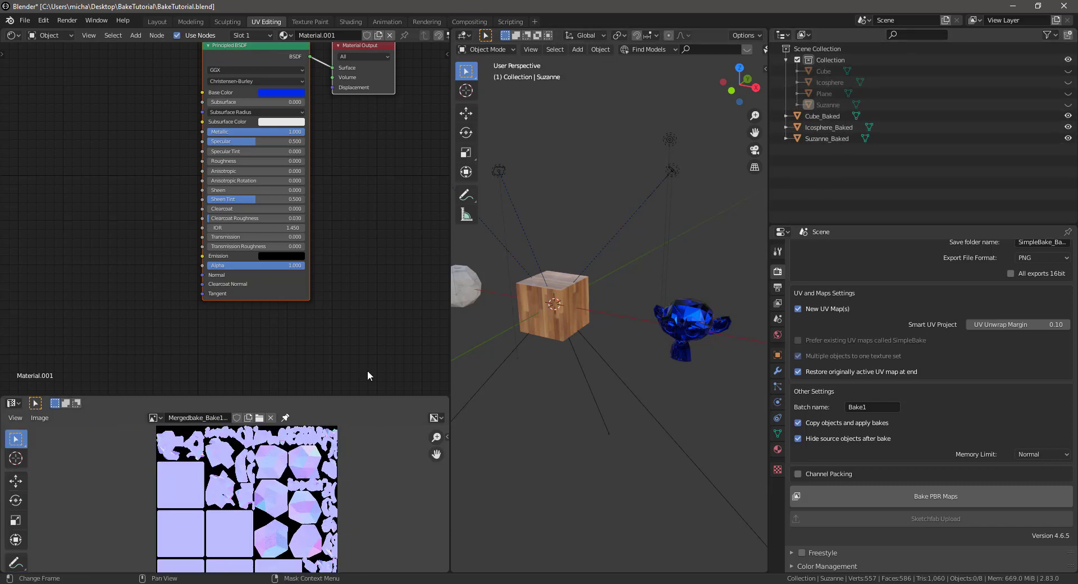
pyautogui.click(665, 318)
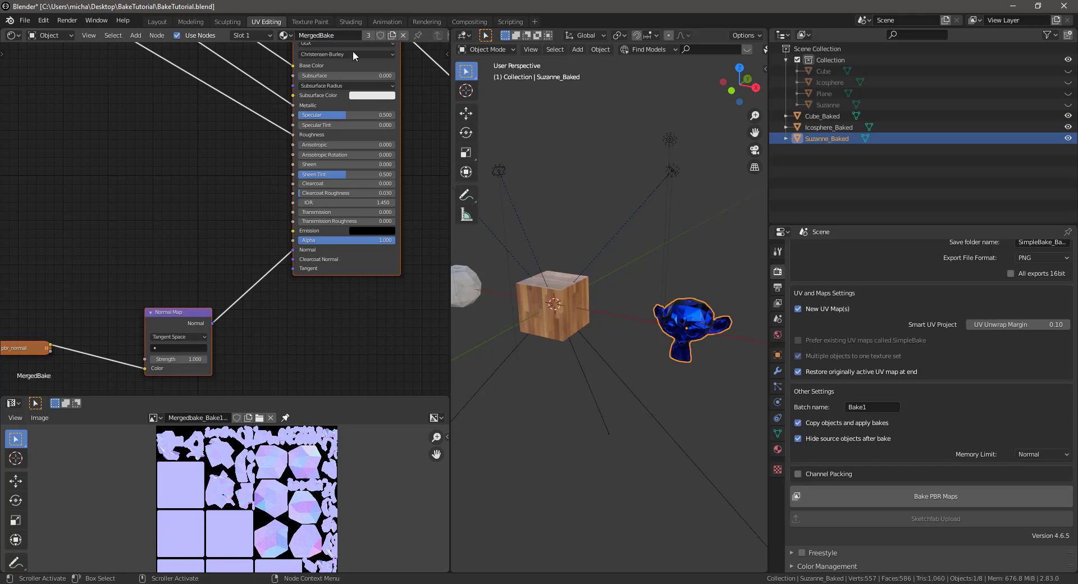
pyautogui.click(560, 276)
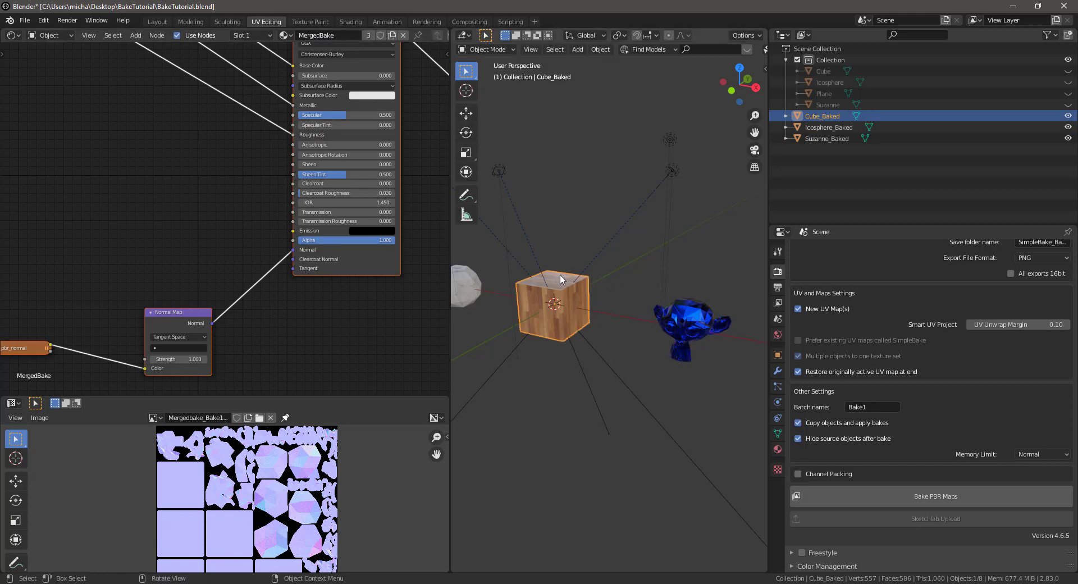
pyautogui.moveTo(531, 284); pyautogui.dragTo(568, 295, button='middle')
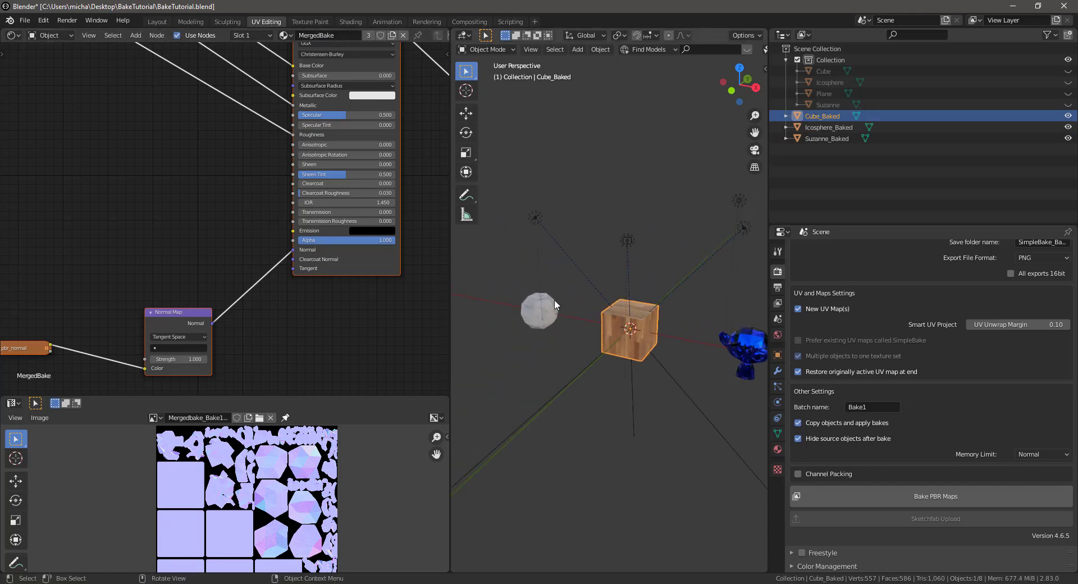
pyautogui.click(554, 300)
pyautogui.click(633, 321)
pyautogui.click(734, 350)
pyautogui.moveTo(734, 349); pyautogui.dragTo(516, 349, button='middle')
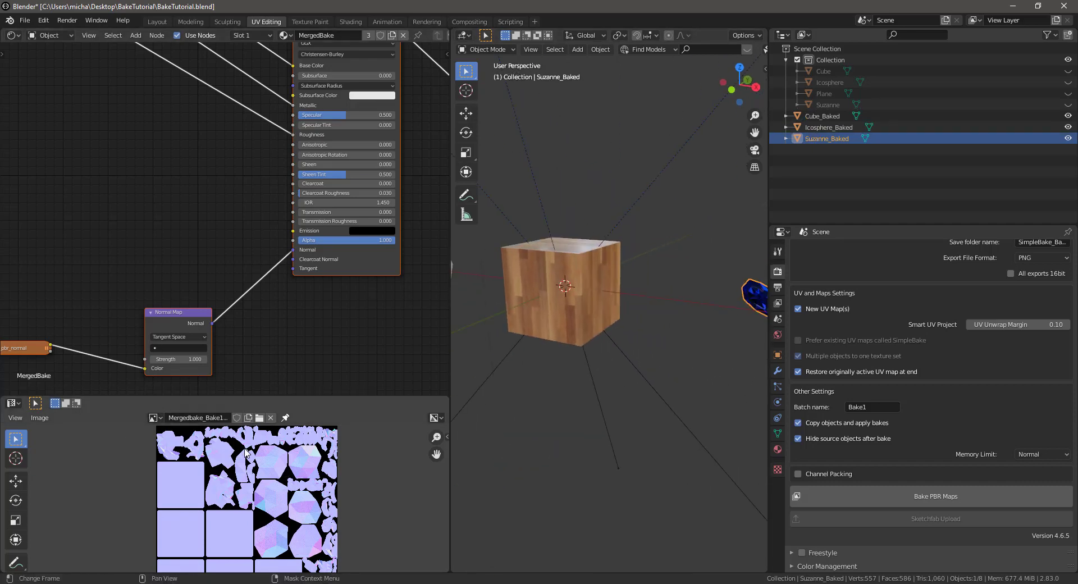
pyautogui.keyDown('shift'); pyautogui.scroll(-4, 331, 481); pyautogui.keyUp('shift')
pyautogui.scroll(1, 333, 485)
pyautogui.moveTo(332, 483); pyautogui.dragTo(356, 300, button='middle')
pyautogui.scroll(-2, 213, 281)
# - Display the Mergedbake_Bake1_pbr_roughness map in the Image Editor
pyautogui.moveTo(224, 265); pyautogui.dragTo(261, 353, button='middle')
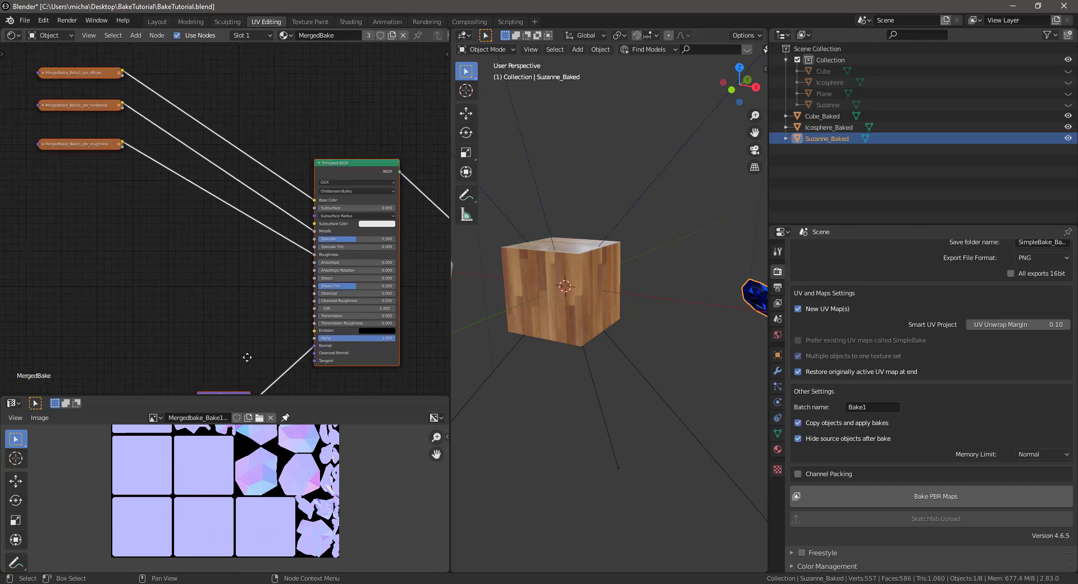
pyautogui.click(154, 418)
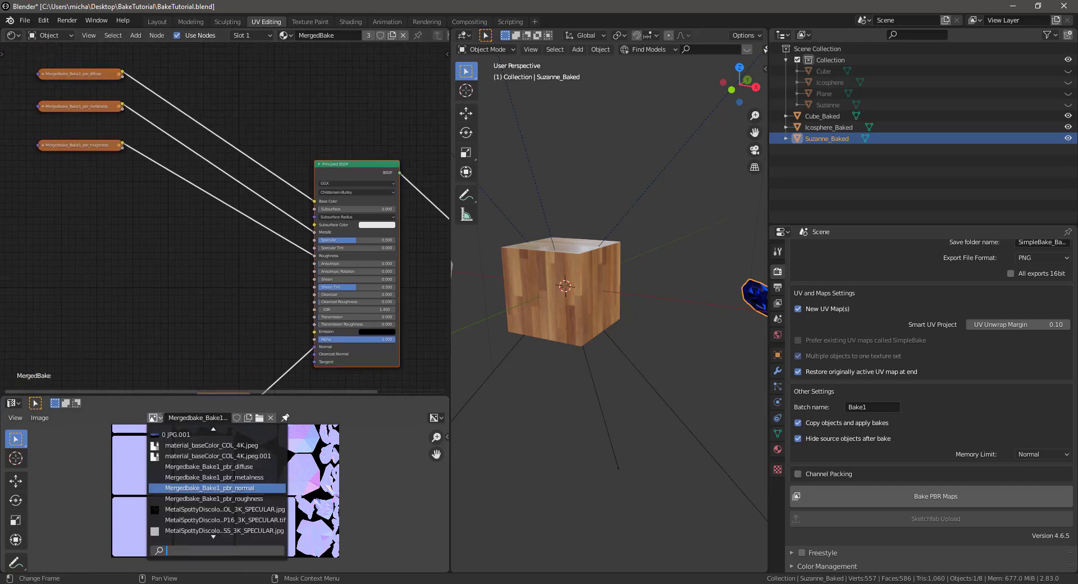
pyautogui.click(219, 502)
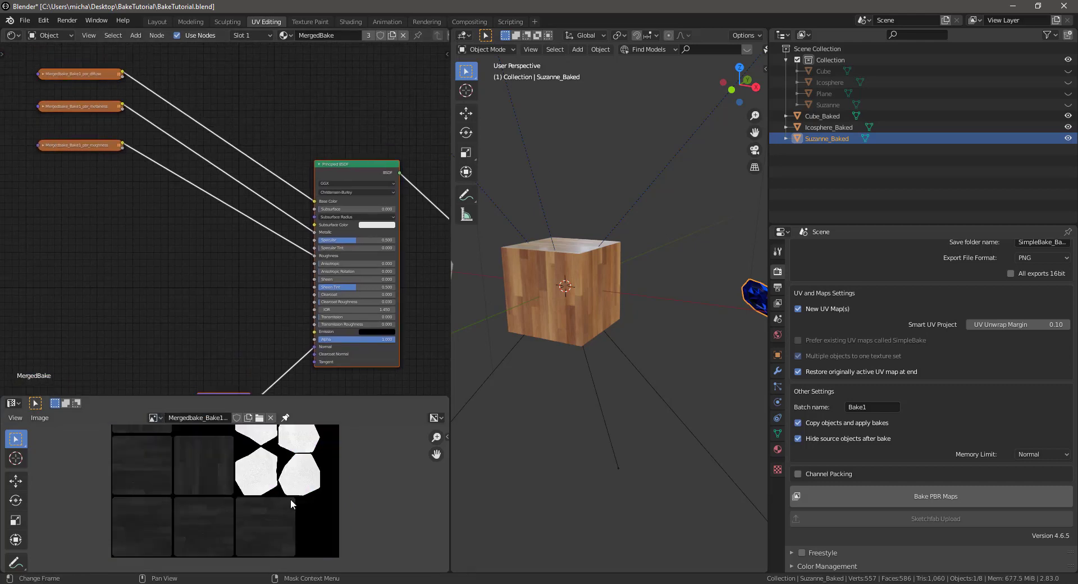
pyautogui.scroll(-2, 291, 498)
pyautogui.moveTo(291, 499)
pyautogui.mouseDown(button='middle')
pyautogui.moveTo(292, 531)
pyautogui.moveTo(300, 515)
pyautogui.mouseUp(button='middle')
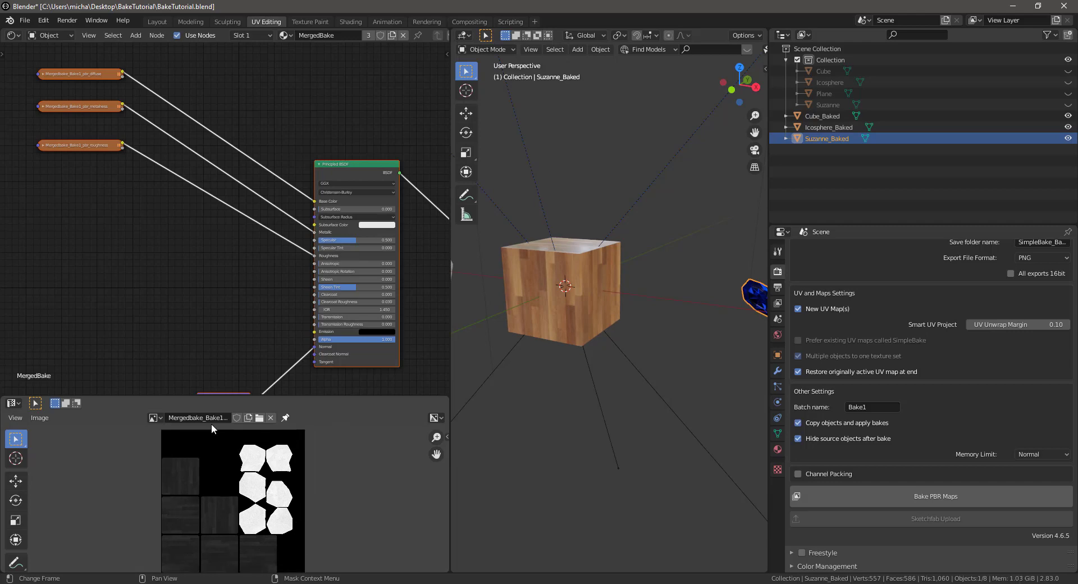
# - Switch the Image Editor to the Mergedbake_Bake1_pbr_metalness map
pyautogui.click(164, 417)
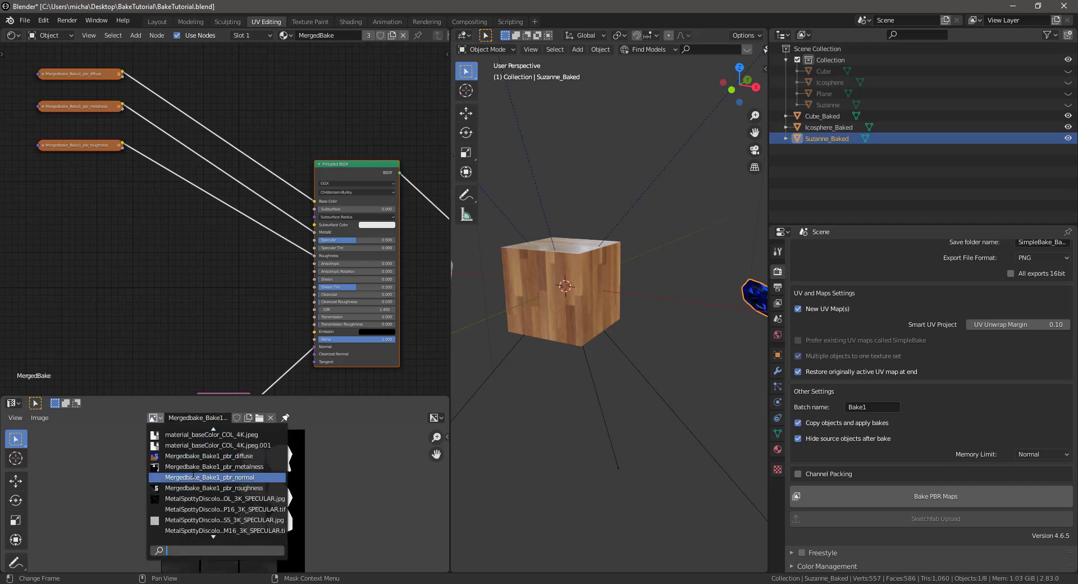
pyautogui.click(201, 467)
pyautogui.scroll(-1, 219, 466)
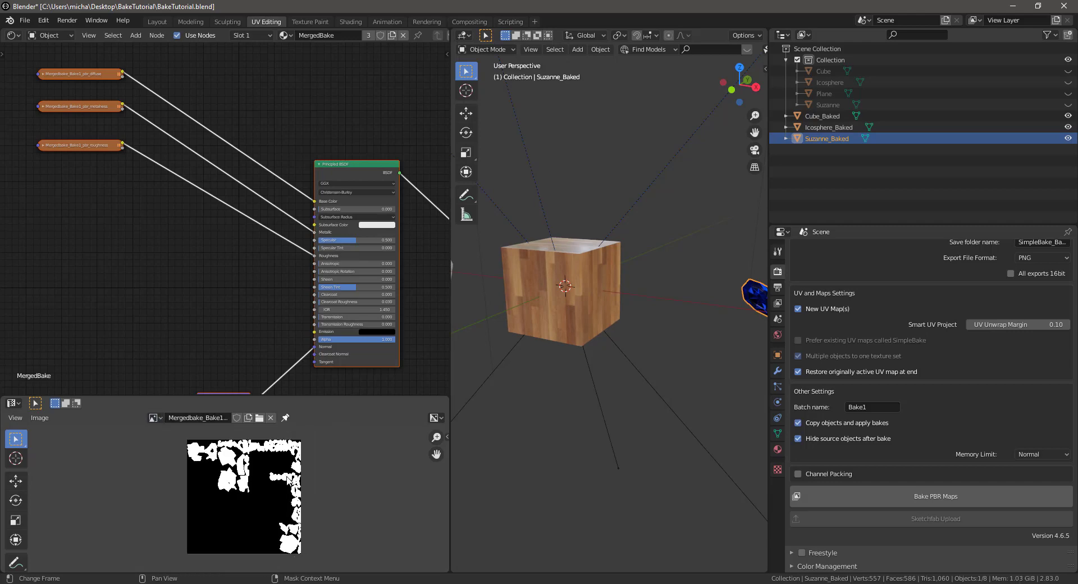
pyautogui.scroll(2, 219, 466)
pyautogui.scroll(-1, 220, 466)
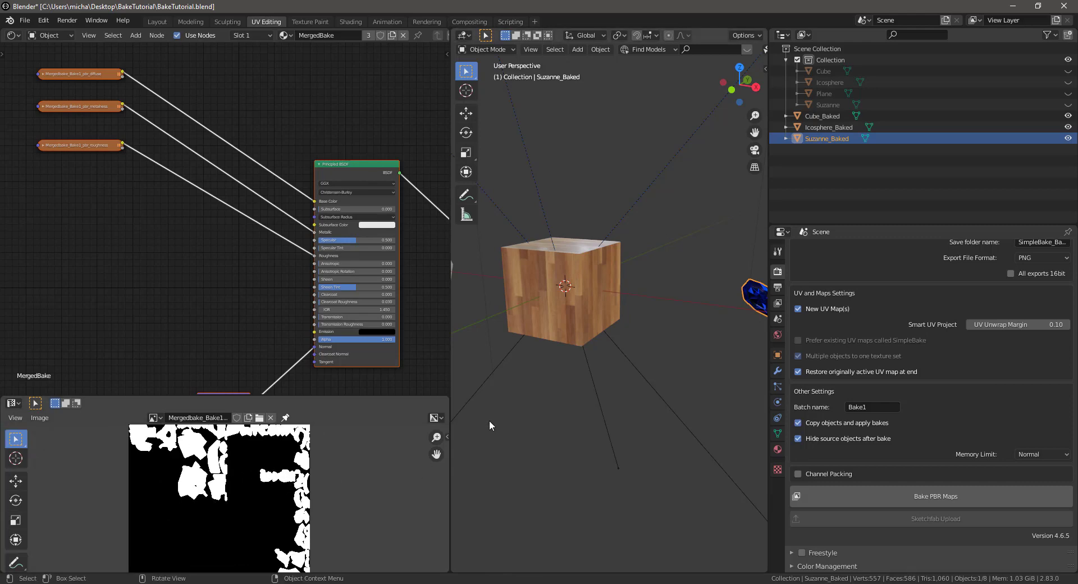
pyautogui.scroll(-5, 576, 361)
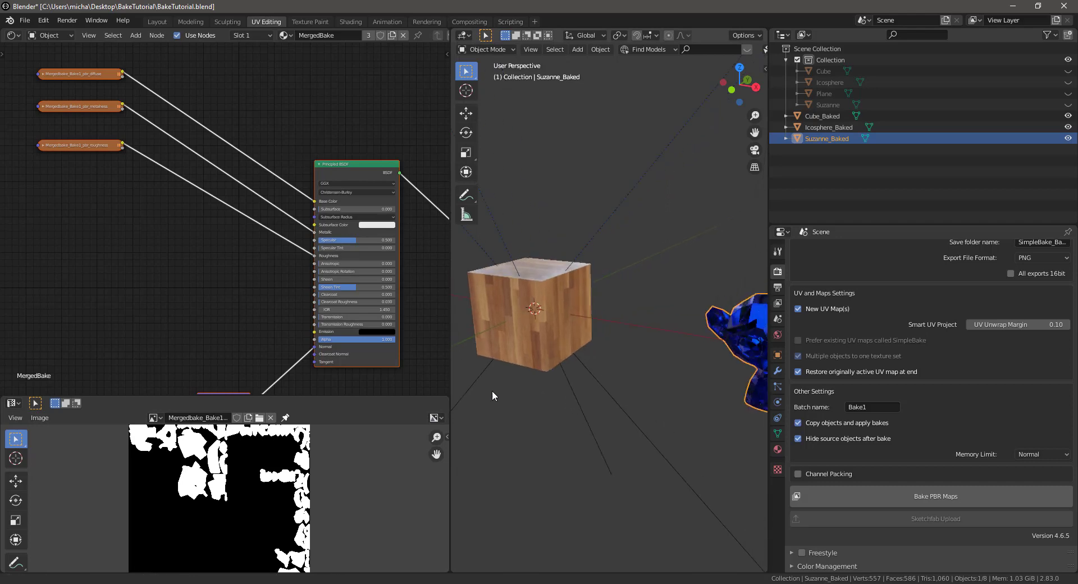
# - Display the merged pbr_diffuse atlas, framing the cube and icosphere in the viewport
pyautogui.keyDown('shift'); pyautogui.moveTo(573, 379); pyautogui.dragTo(640, 377, button='middle'); pyautogui.keyUp('shift')
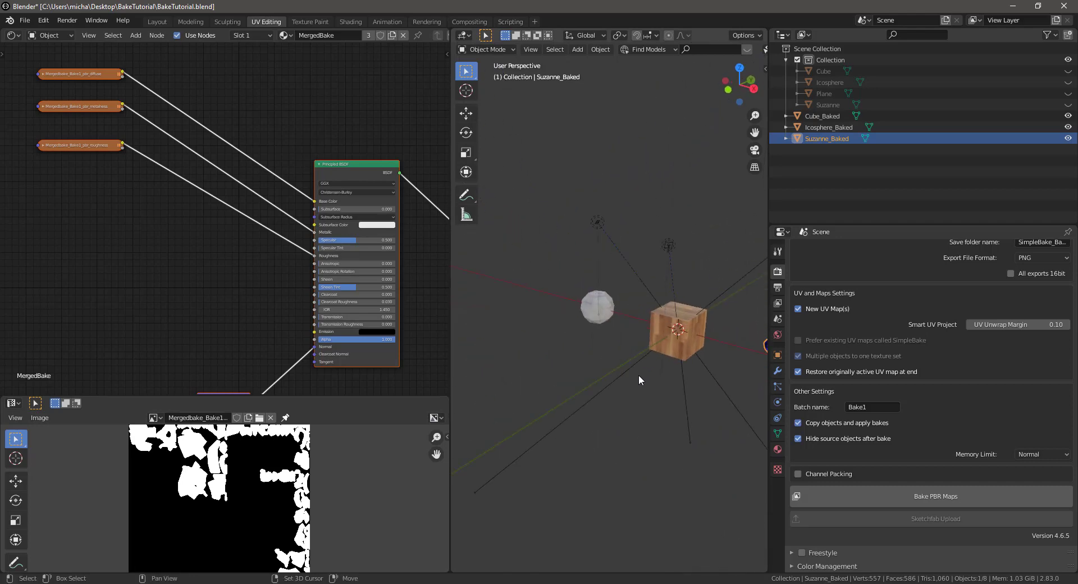
pyautogui.click(163, 420)
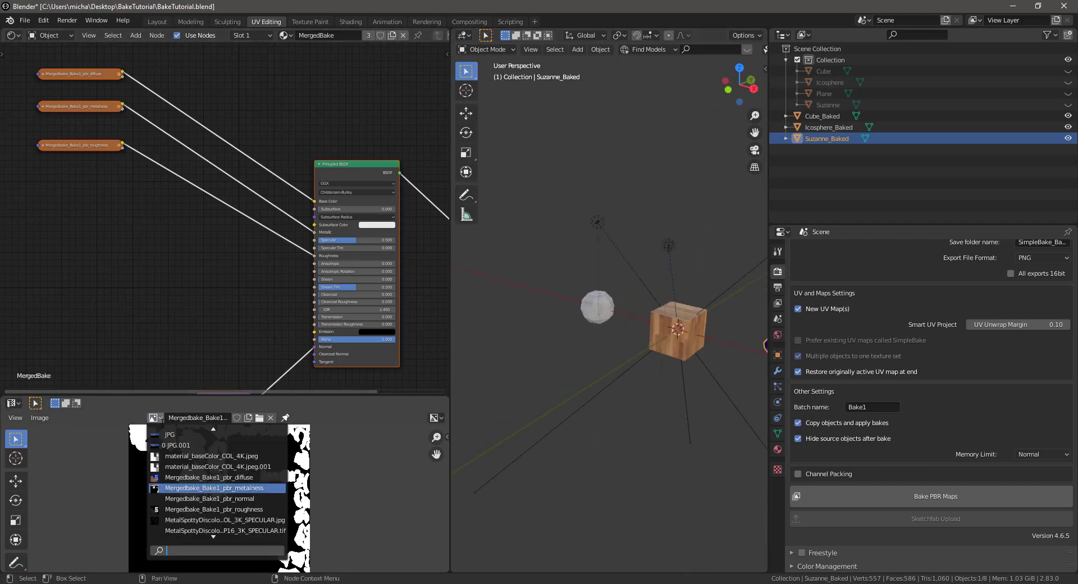
pyautogui.click(185, 467)
pyautogui.scroll(-2, 285, 499)
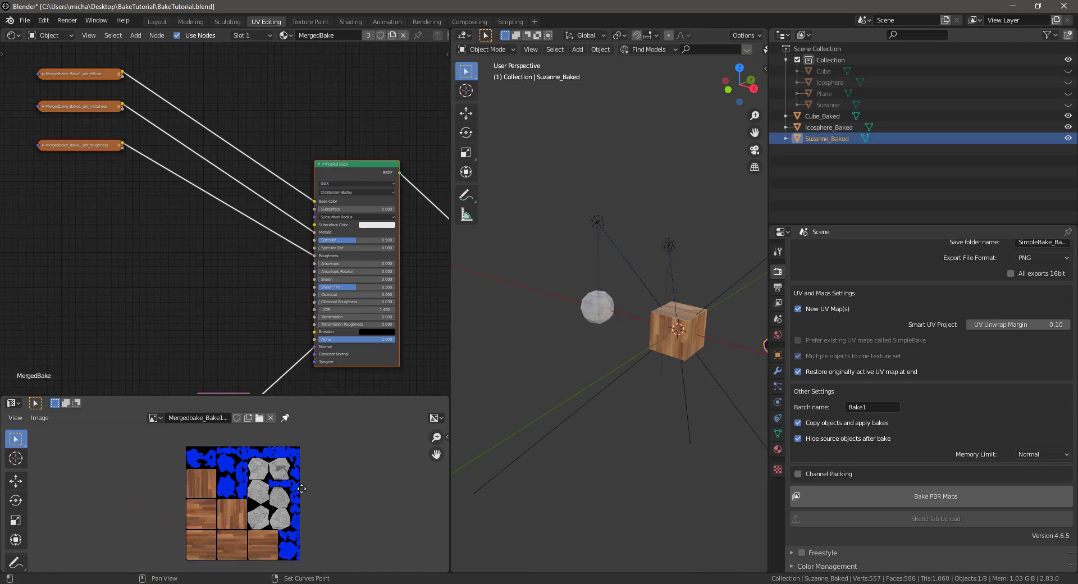
pyautogui.hotkey('ctrl', 'space')
pyautogui.scroll(6, 651, 316)
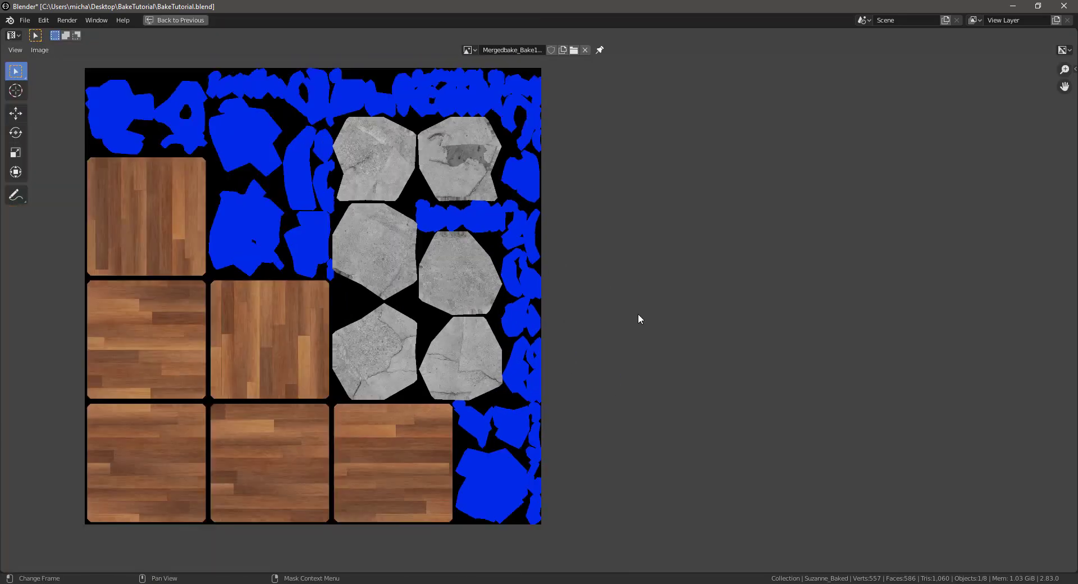
pyautogui.scroll(-1, 637, 315)
pyautogui.scroll(1, 621, 341)
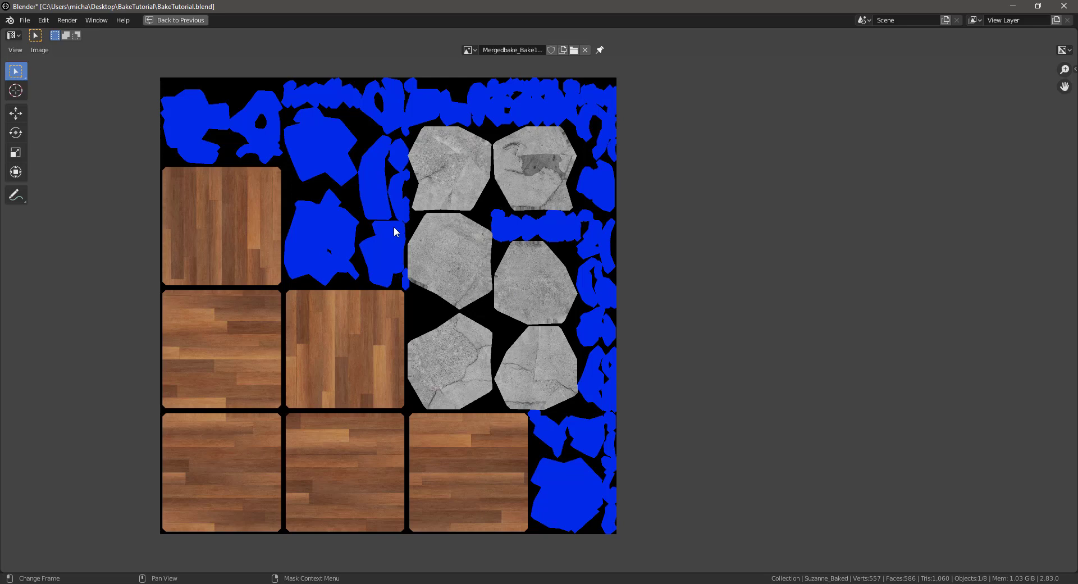
pyautogui.scroll(1, 528, 163)
pyautogui.scroll(-2, 553, 171)
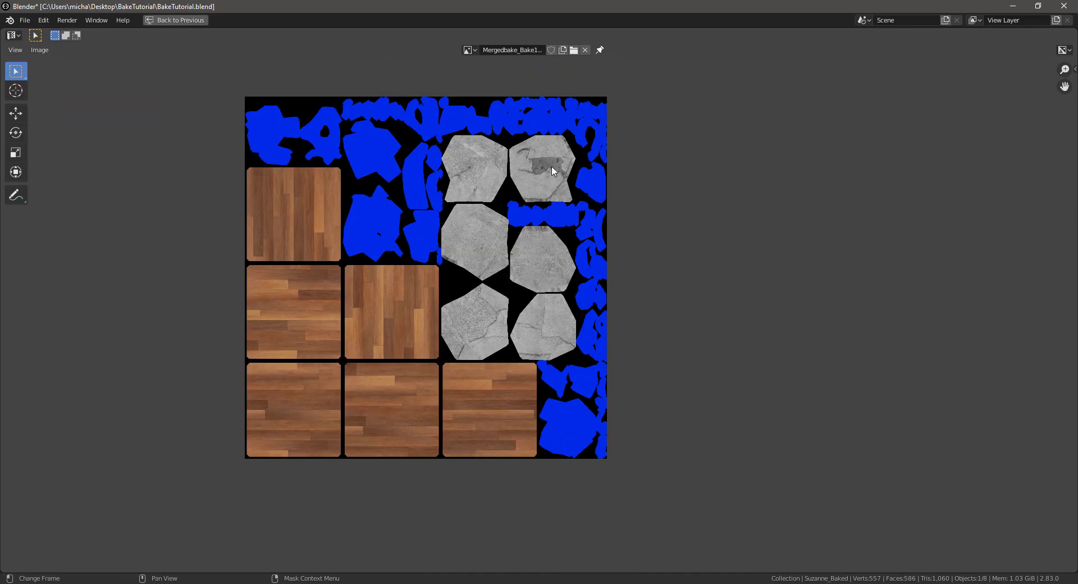
pyautogui.hotkey('ctrl', 'space')
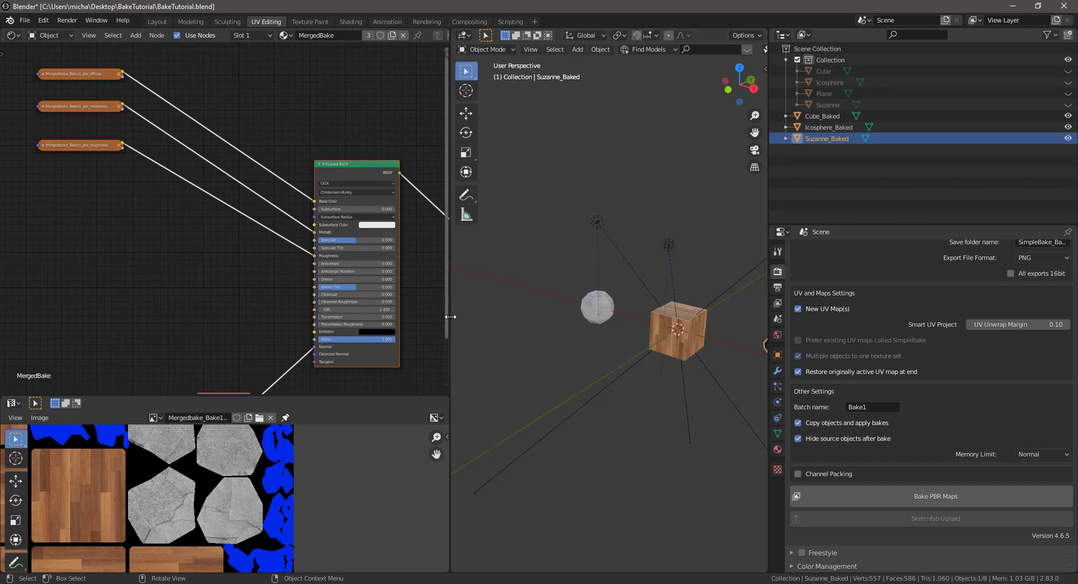
# - Widen the 3D viewport and select the baked objects in turn, cancelling a trial move of the cube
pyautogui.moveTo(451, 317); pyautogui.dragTo(333, 315)
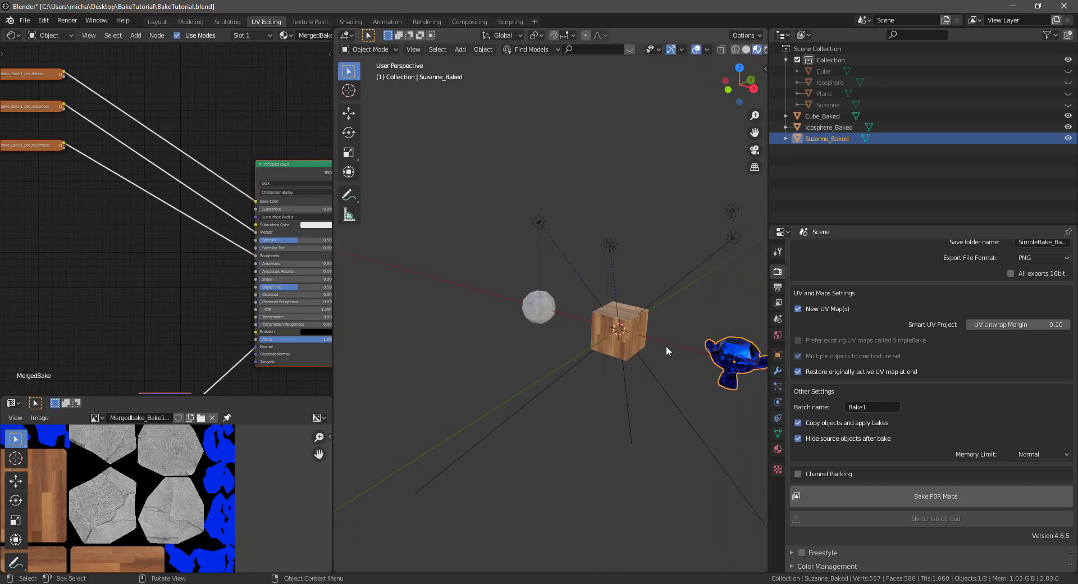
pyautogui.click(603, 332)
pyautogui.moveTo(648, 353); pyautogui.dragTo(567, 376, button='middle')
pyautogui.click(743, 349)
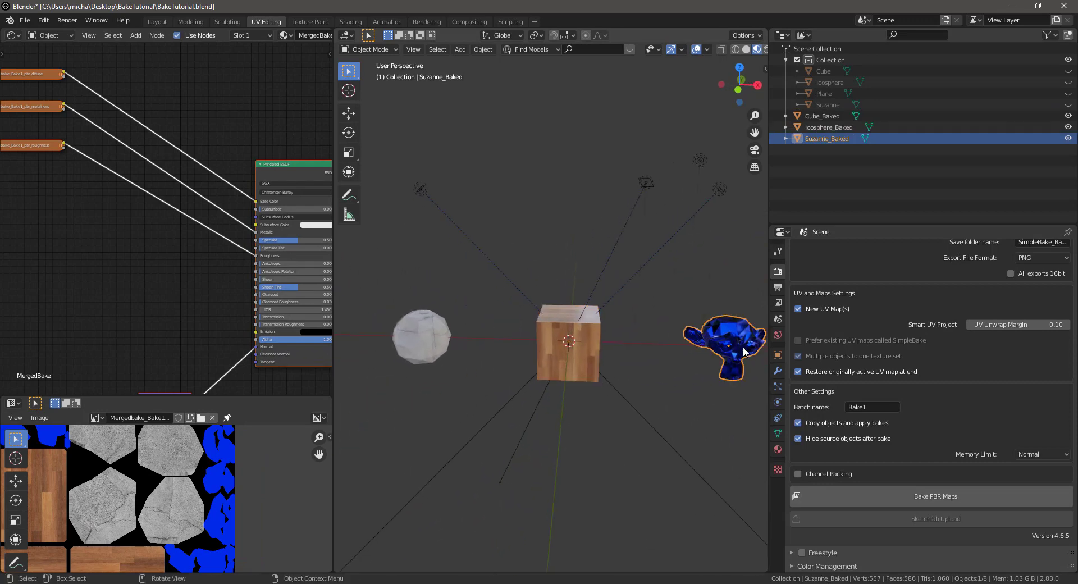
pyautogui.click(414, 344)
pyautogui.click(551, 340)
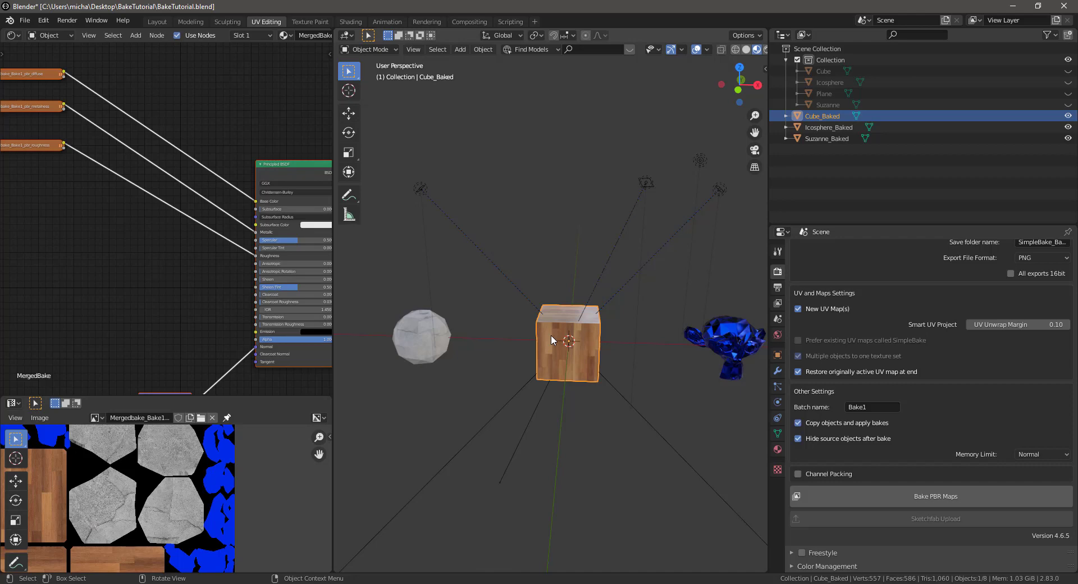
pyautogui.press('g')
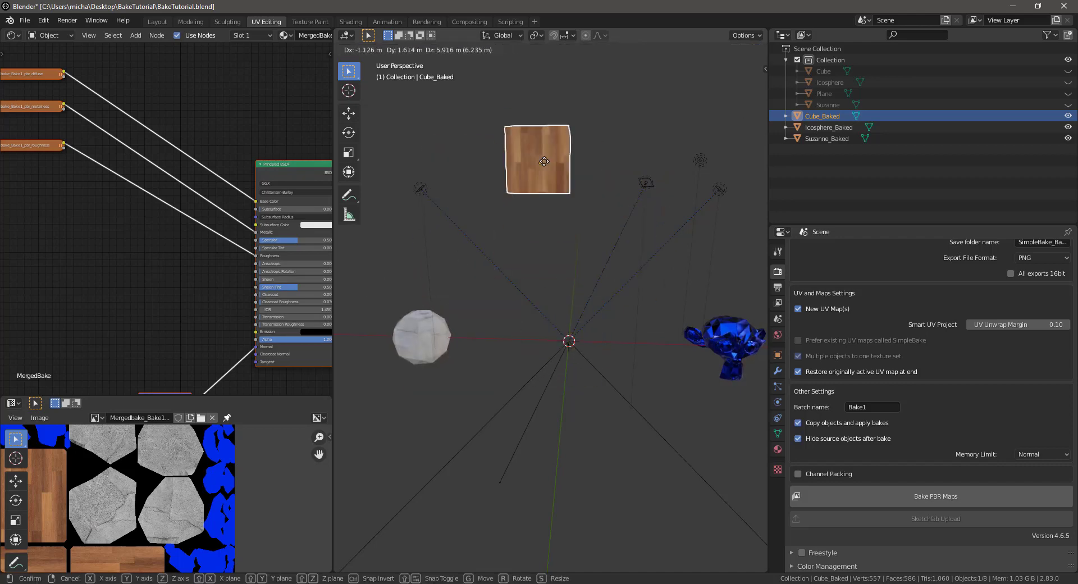
pyautogui.rightClick(544, 199)
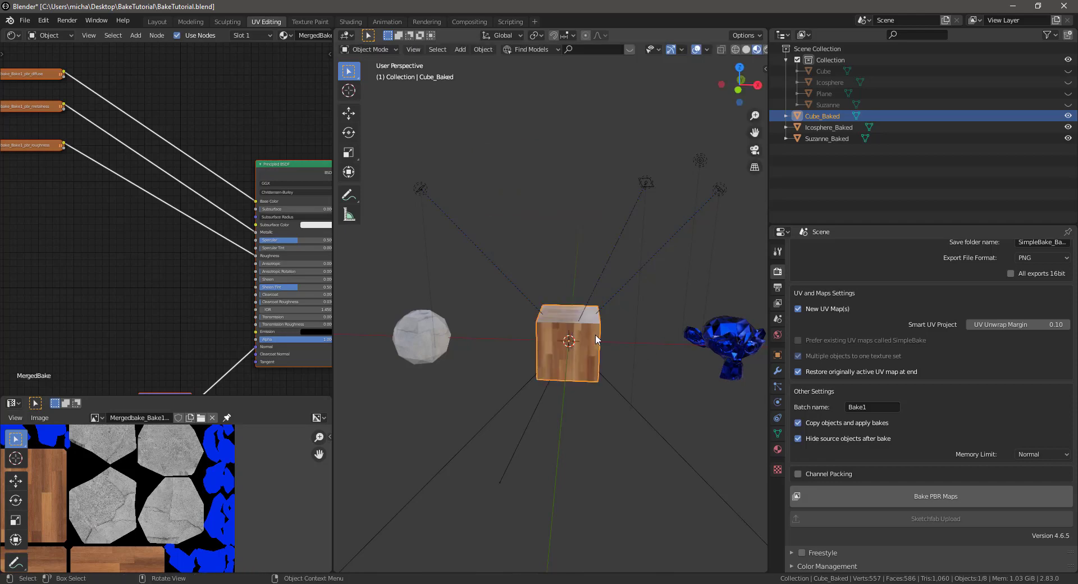
# - Select Icosphere_Baked, Cube_Baked and Suzanne_Baked, join them, then undo the join and deselect all
pyautogui.moveTo(461, 352); pyautogui.dragTo(632, 275, button='middle')
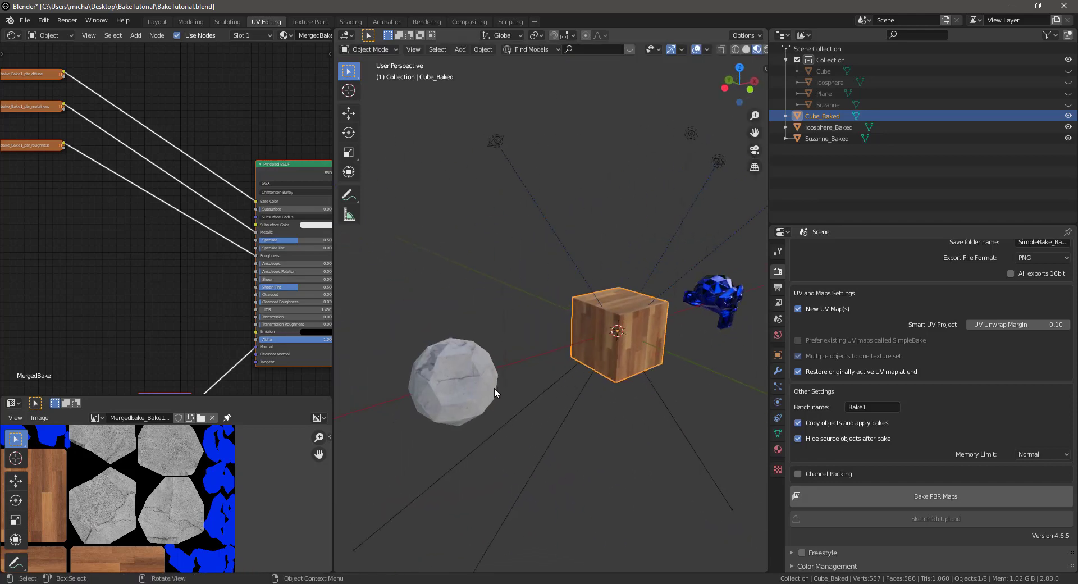
pyautogui.click(470, 393)
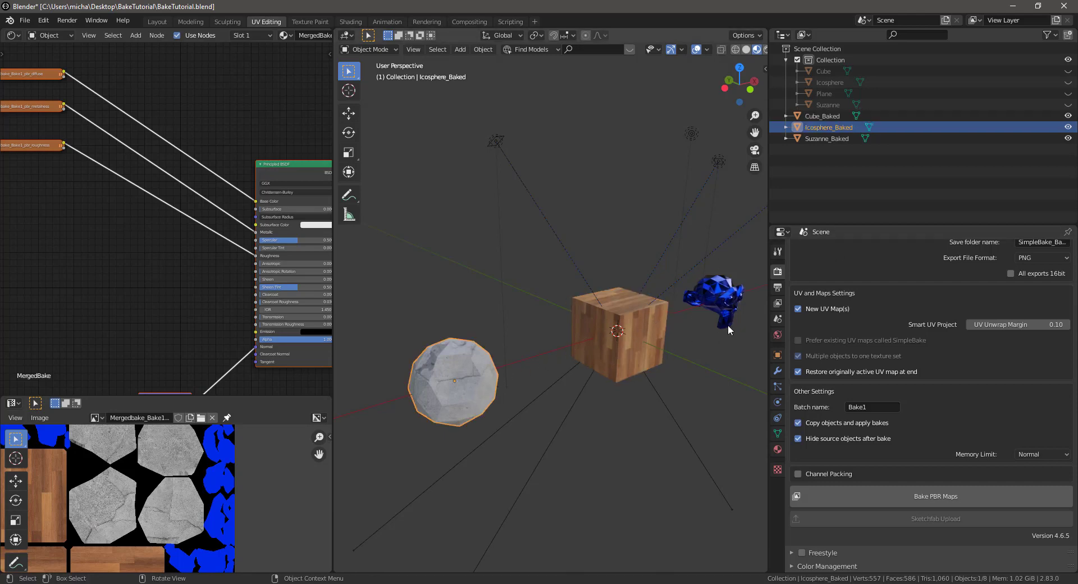
pyautogui.keyDown('shift'); pyautogui.click(655, 326); pyautogui.keyUp('shift')
pyautogui.keyDown('shift'); pyautogui.click(722, 296); pyautogui.keyUp('shift')
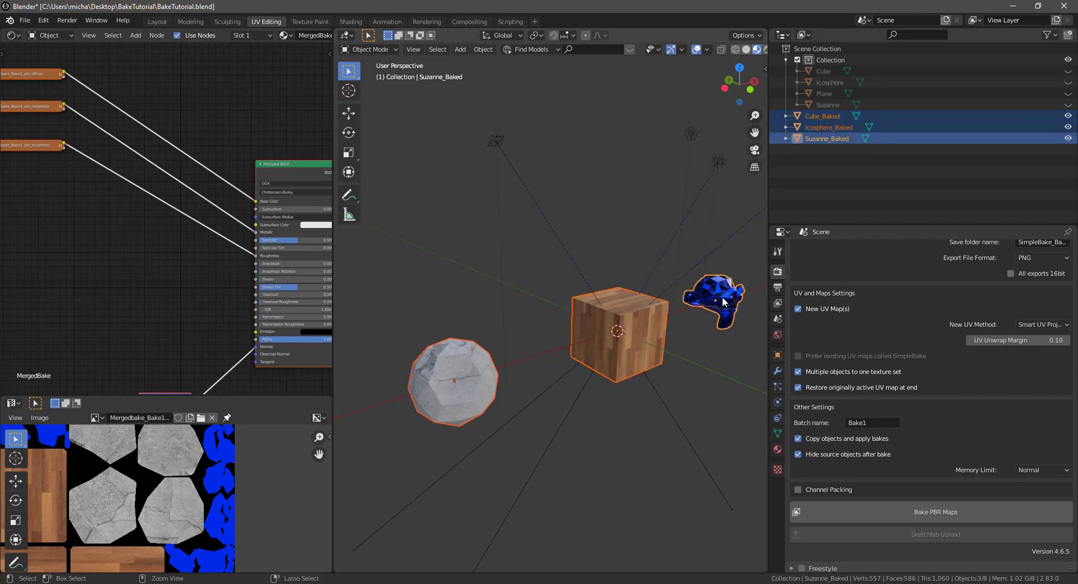
pyautogui.hotkey('ctrl', 'j')
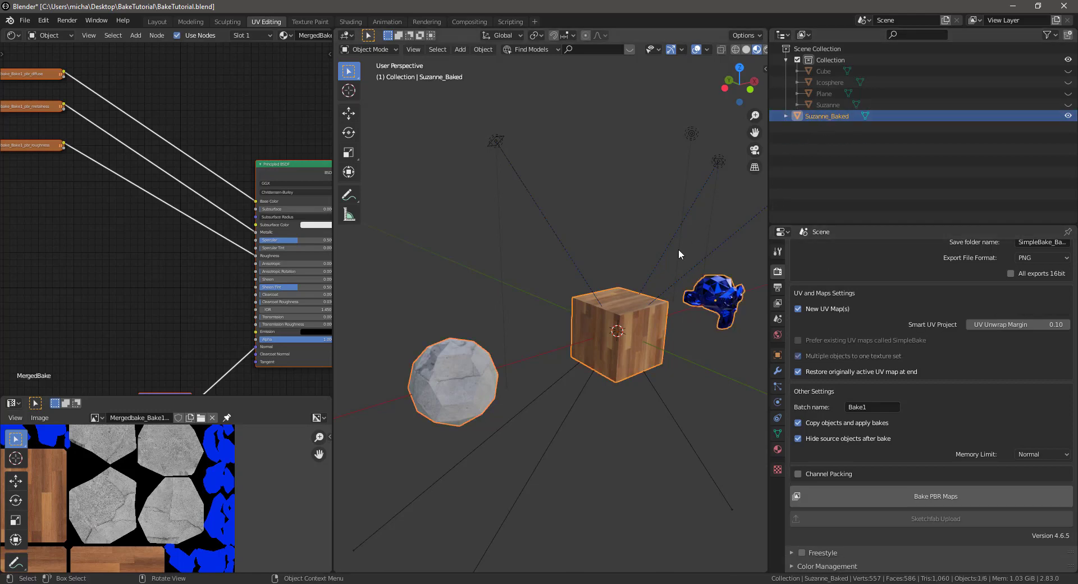
pyautogui.hotkey('ctrl', 'z')
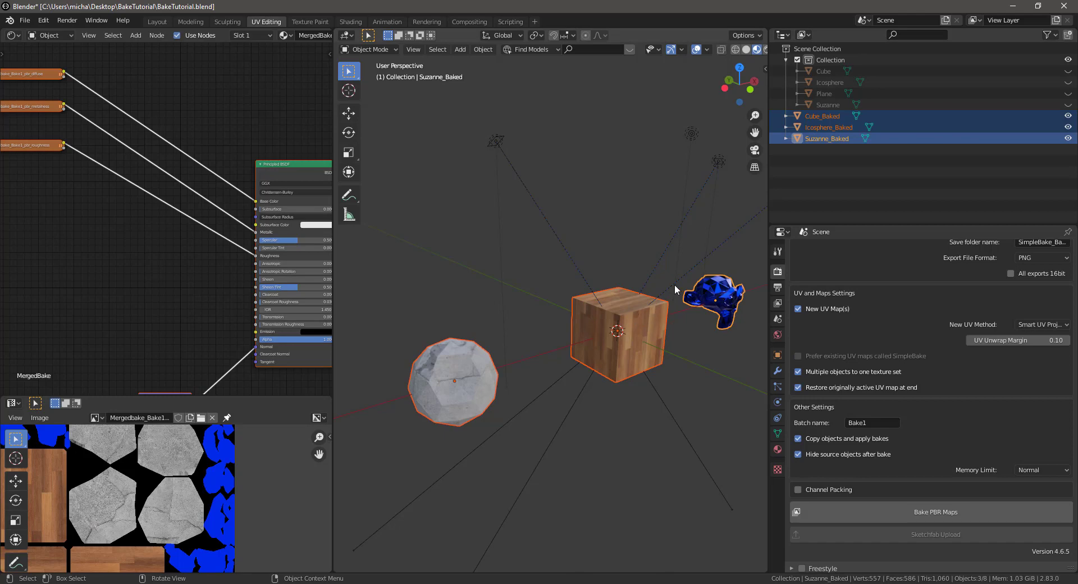
pyautogui.moveTo(634, 318); pyautogui.dragTo(642, 340, button='middle')
pyautogui.click(660, 384)
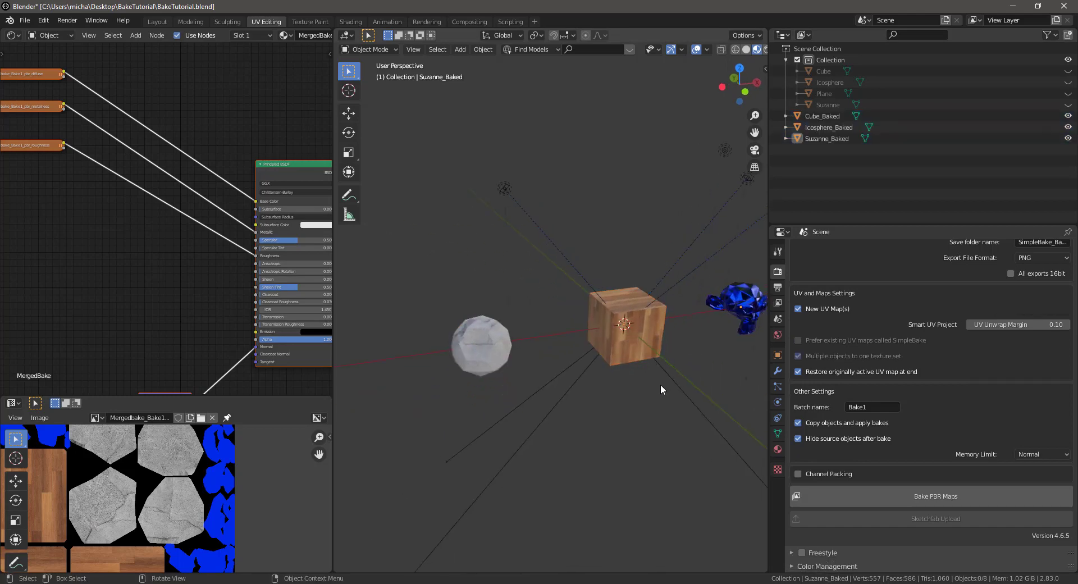
pyautogui.scroll(2, 660, 384)
pyautogui.moveTo(673, 372); pyautogui.dragTo(625, 404, button='middle')
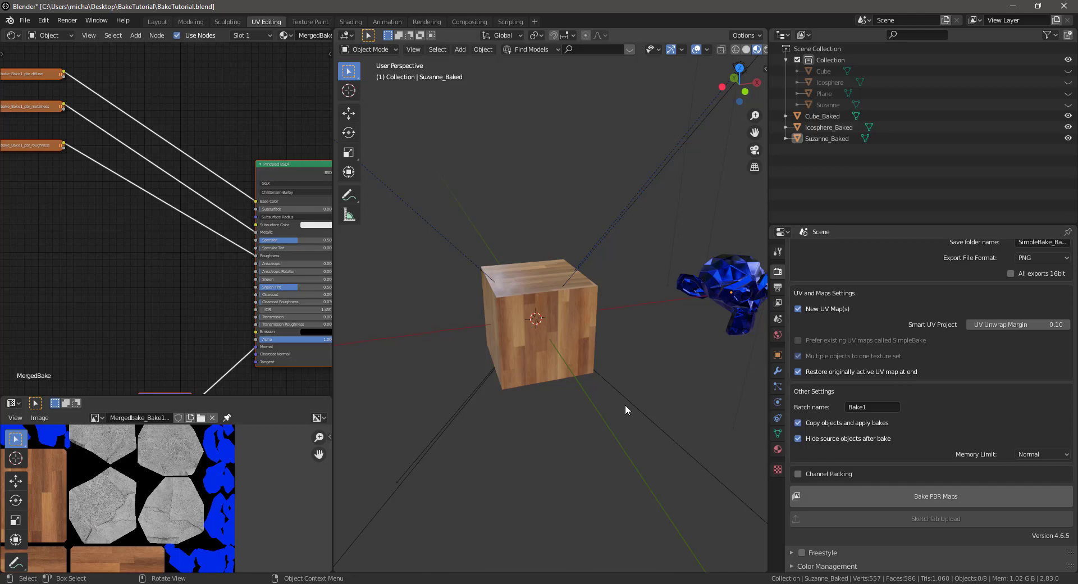
pyautogui.scroll(-3, 625, 404)
pyautogui.moveTo(625, 405); pyautogui.dragTo(668, 403, button='middle')
pyautogui.scroll(3, 671, 400)
pyautogui.scroll(-3, 672, 400)
pyautogui.scroll(4, 649, 406)
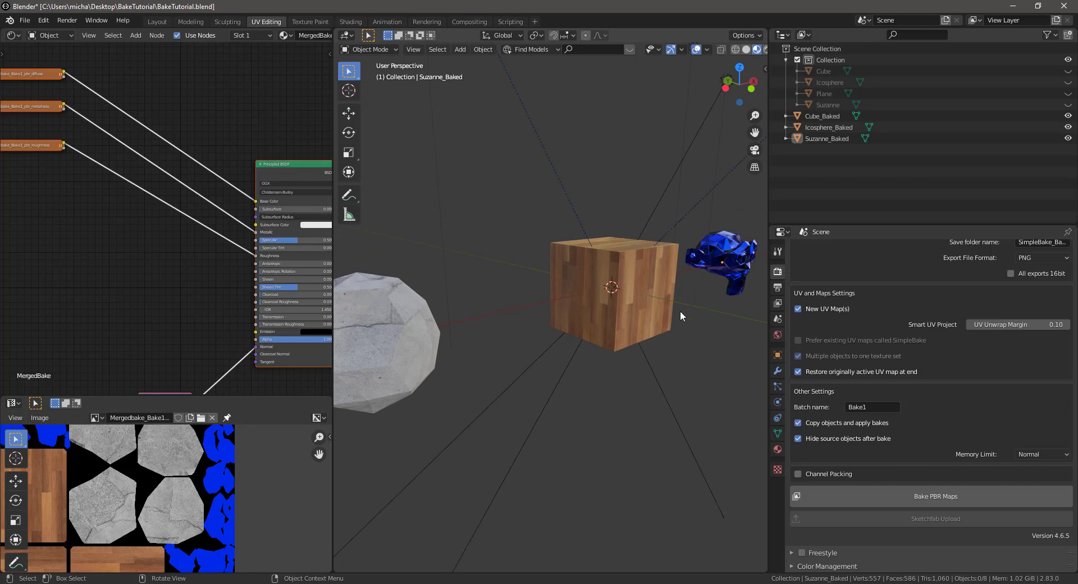
pyautogui.scroll(-2, 680, 314)
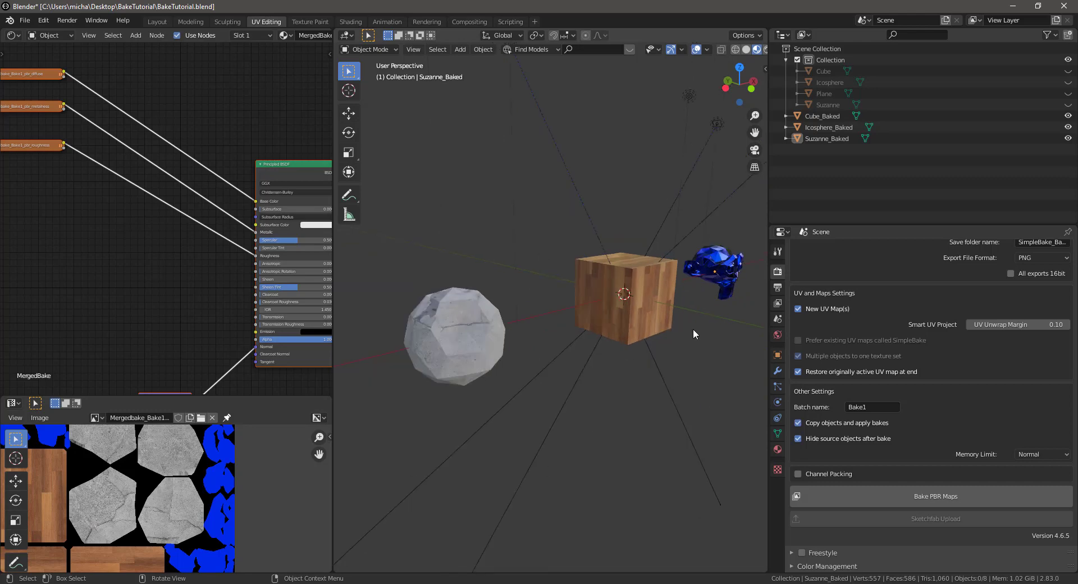
pyautogui.click(494, 362)
pyautogui.click(623, 323)
pyautogui.click(712, 283)
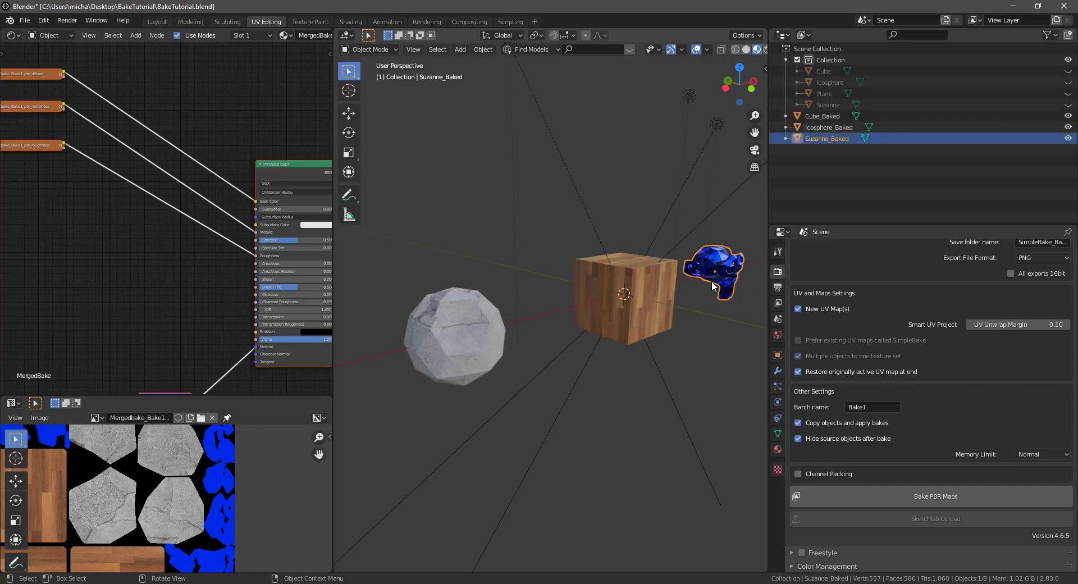
pyautogui.click(683, 355)
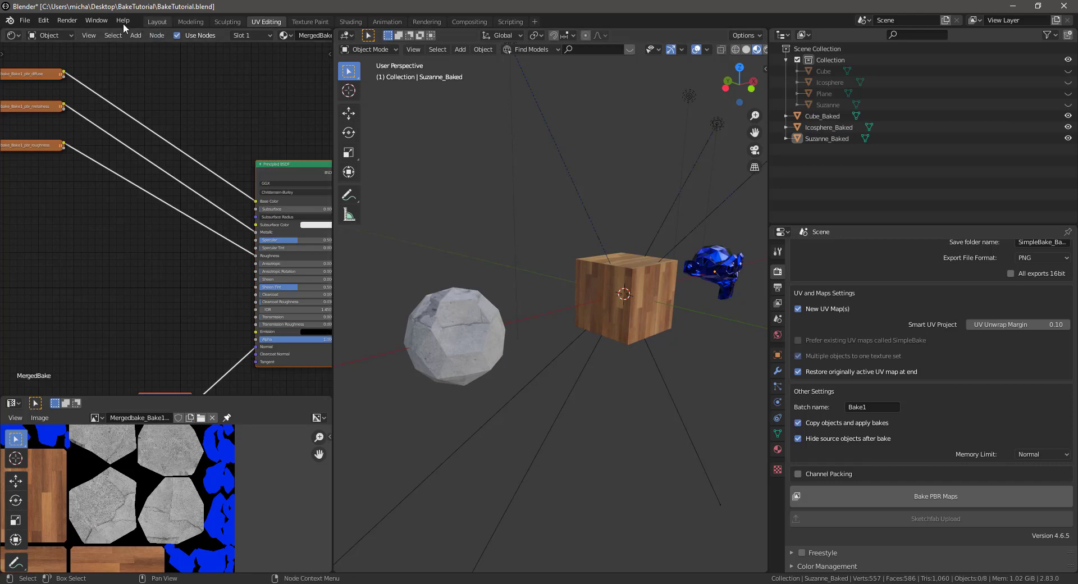
pyautogui.click(43, 20)
pyautogui.click(100, 179)
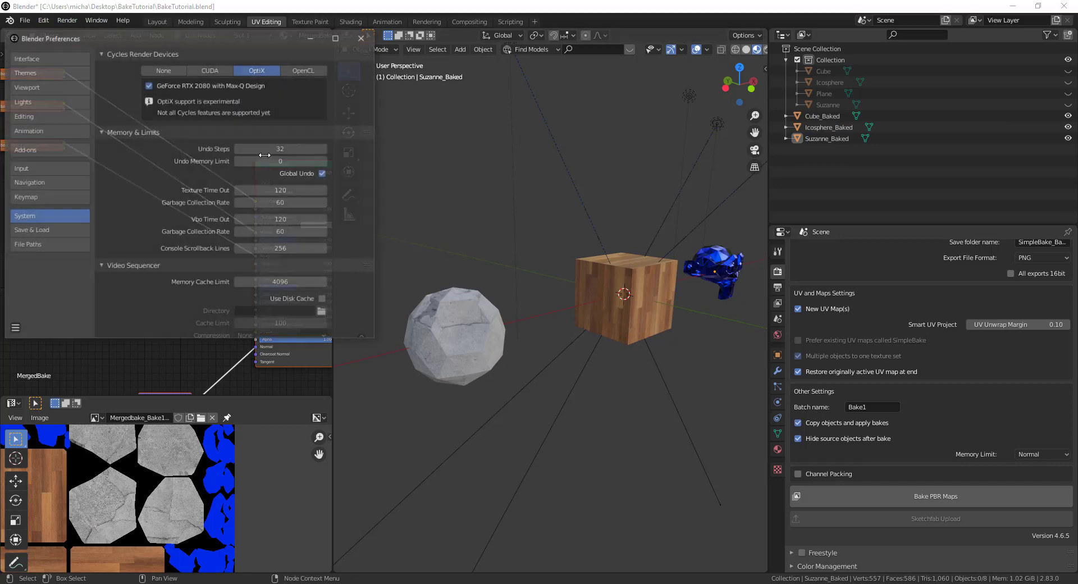
pyautogui.click(50, 150)
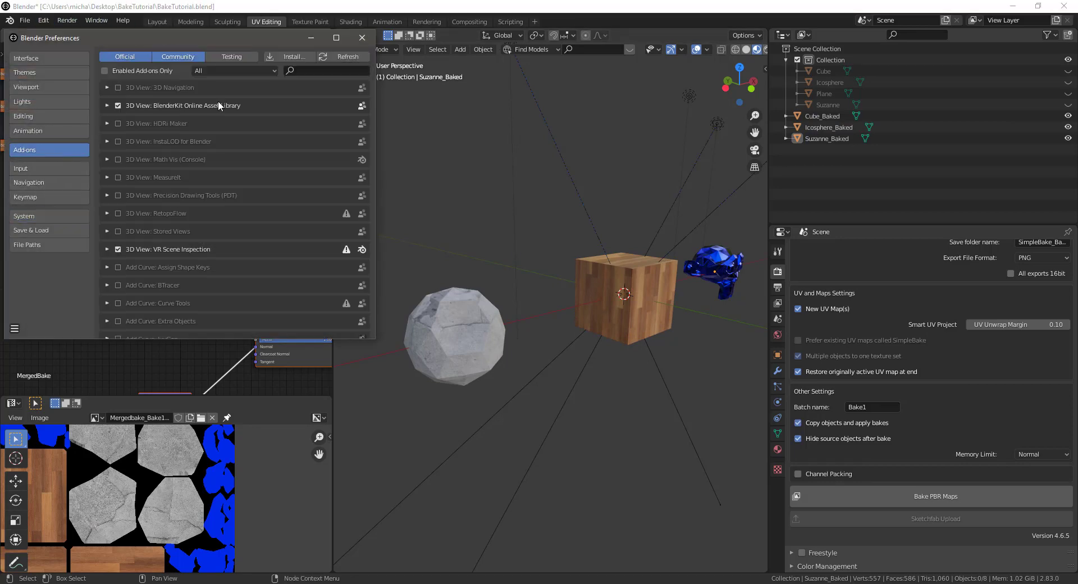
pyautogui.click(308, 72)
pyautogui.write('material')
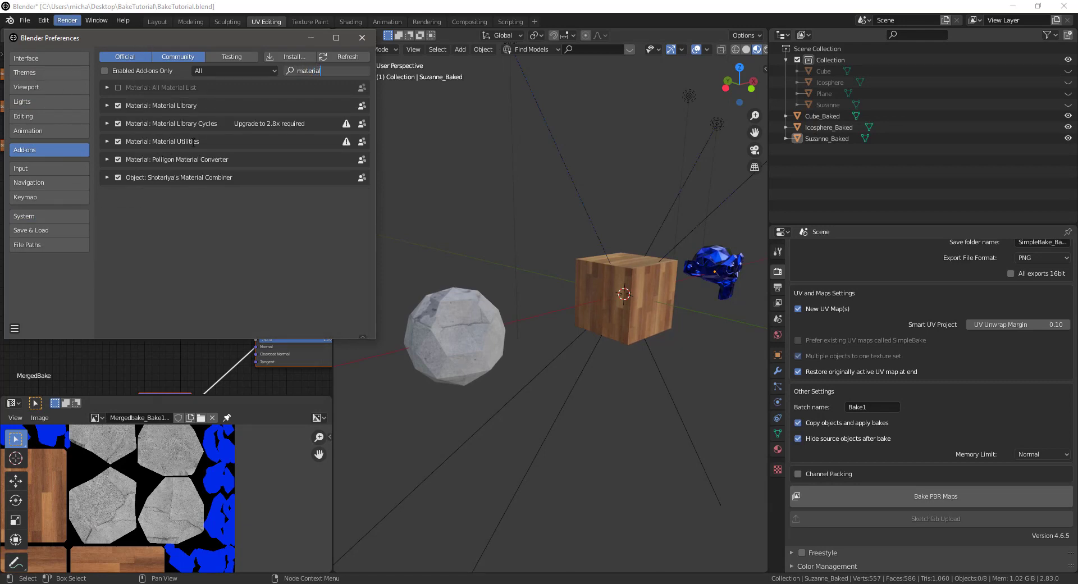
pyautogui.click(362, 37)
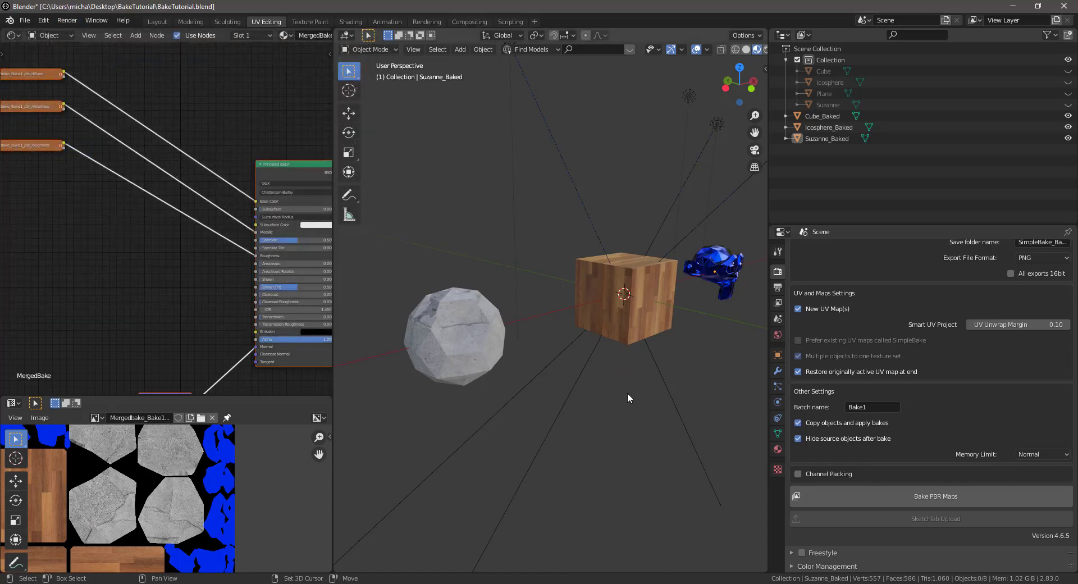
# - Join the baked objects by material from the Shift+Q Specials menu with Auto Join enabled
pyautogui.hotkey('shift', 'q')
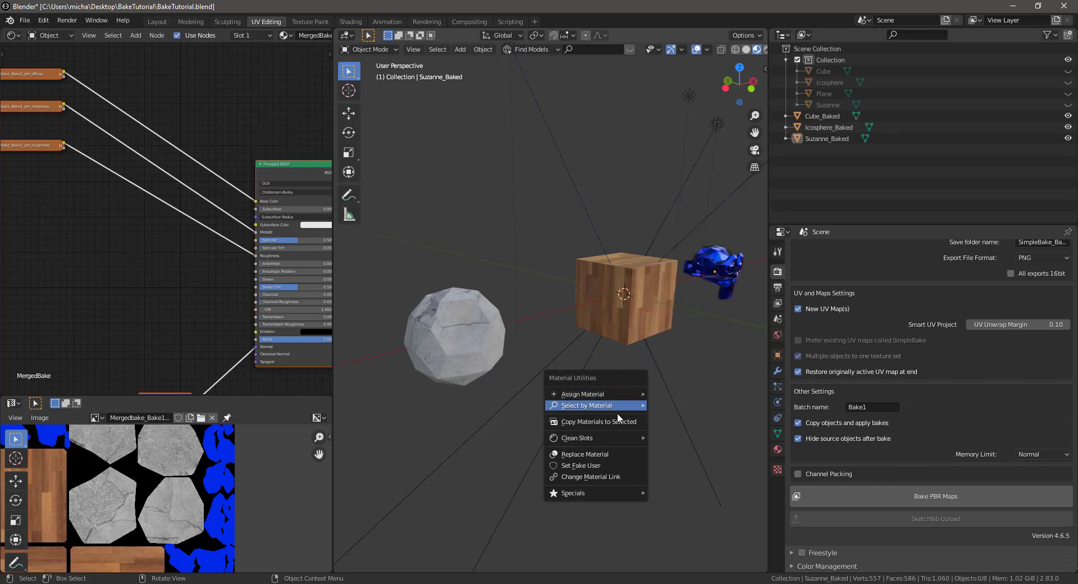
pyautogui.moveTo(602, 494)
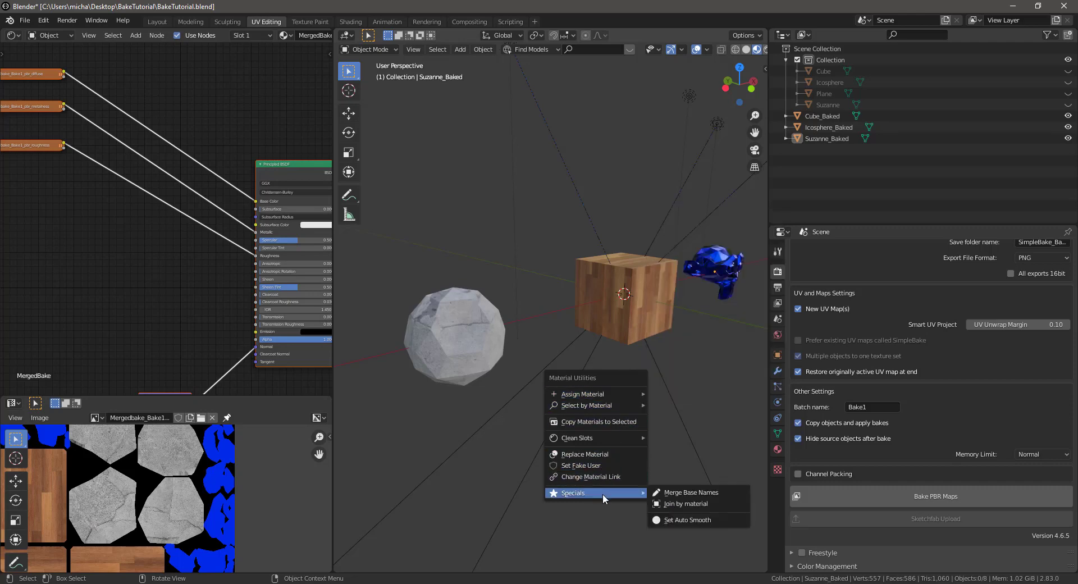
pyautogui.click(681, 503)
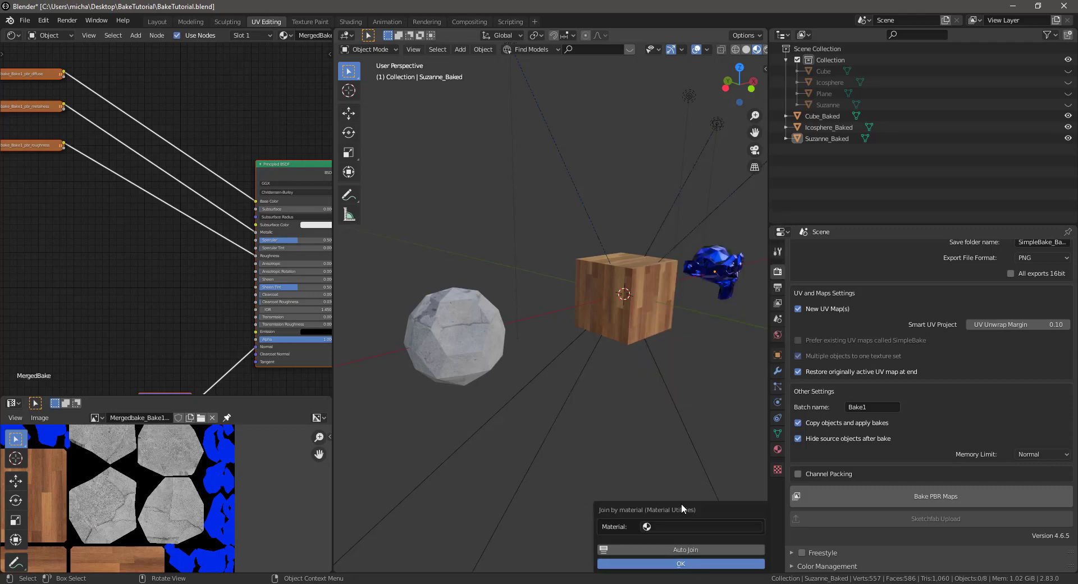
pyautogui.click(677, 532)
pyautogui.click(662, 548)
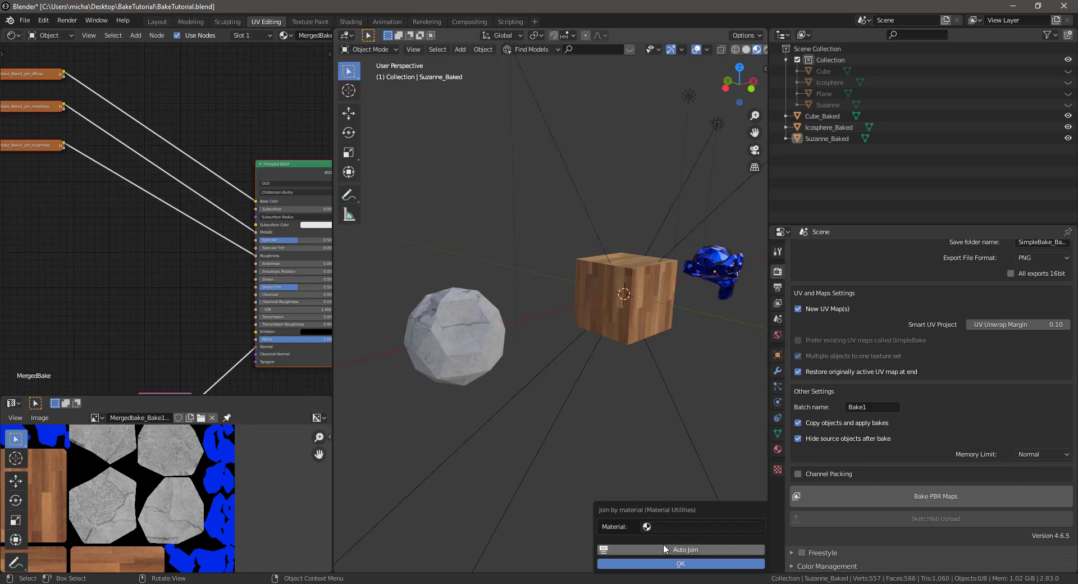
pyautogui.click(686, 564)
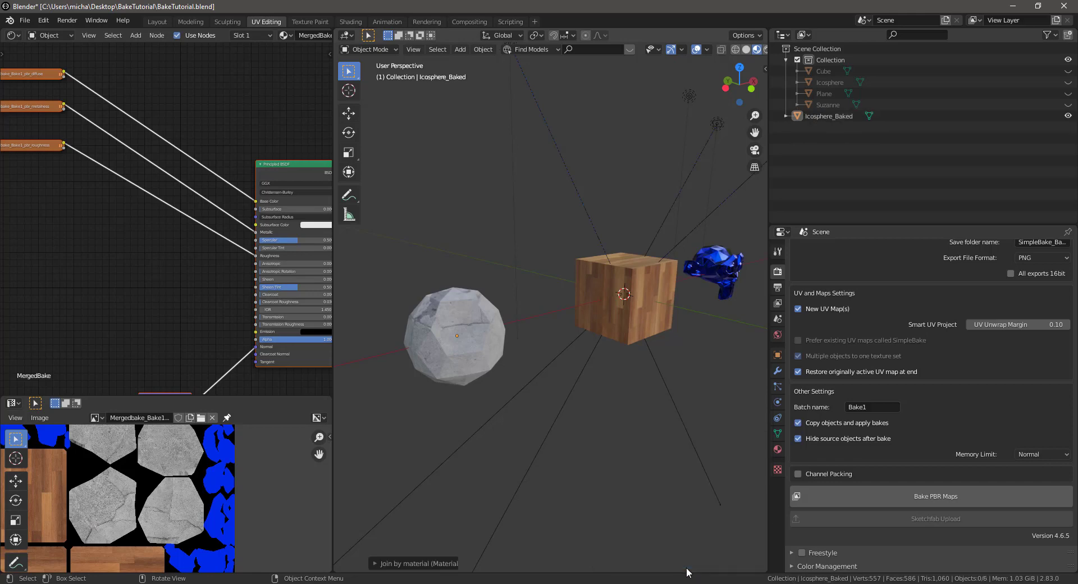
# - Select the joined Icosphere_Baked object and fit its node tree in view
pyautogui.click(504, 319)
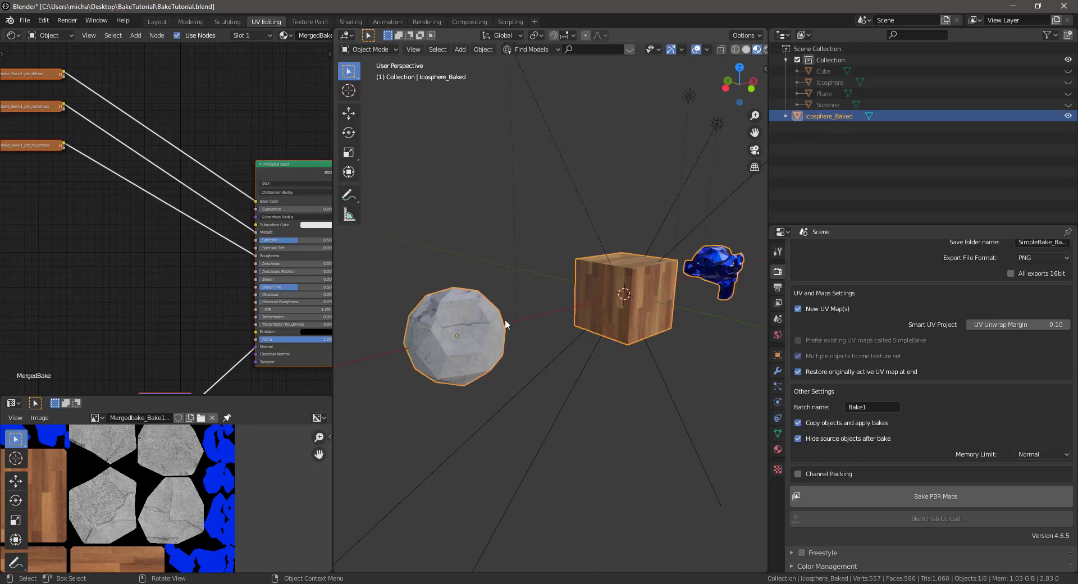
pyautogui.click(706, 339)
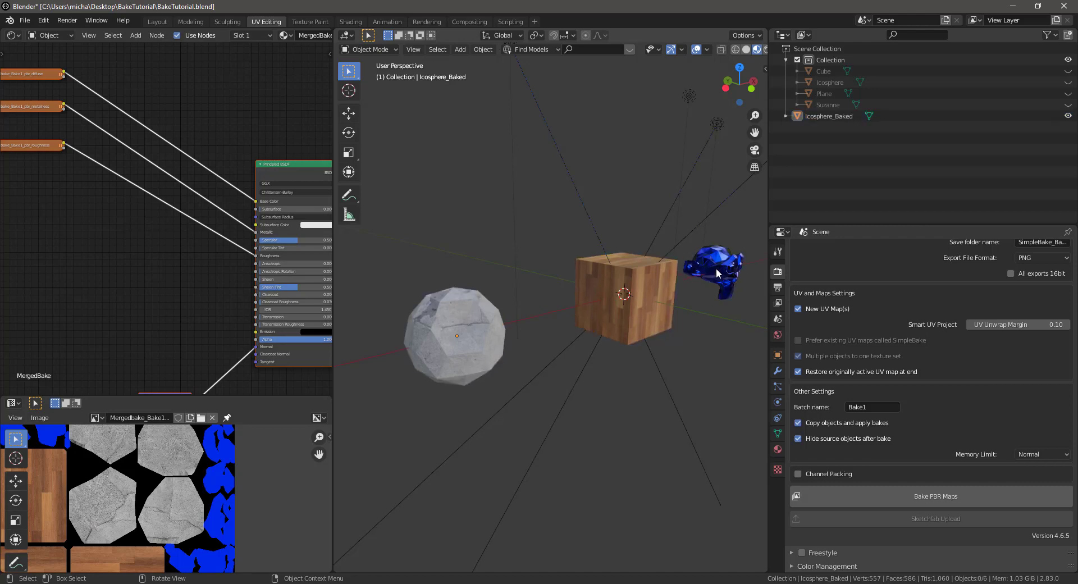
pyautogui.click(838, 116)
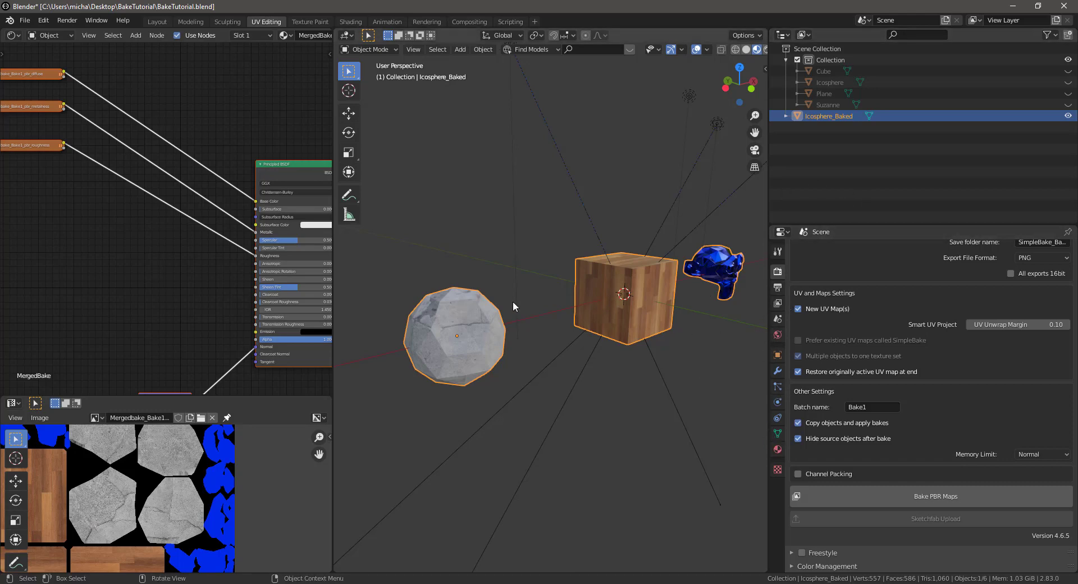
pyautogui.press('Home')
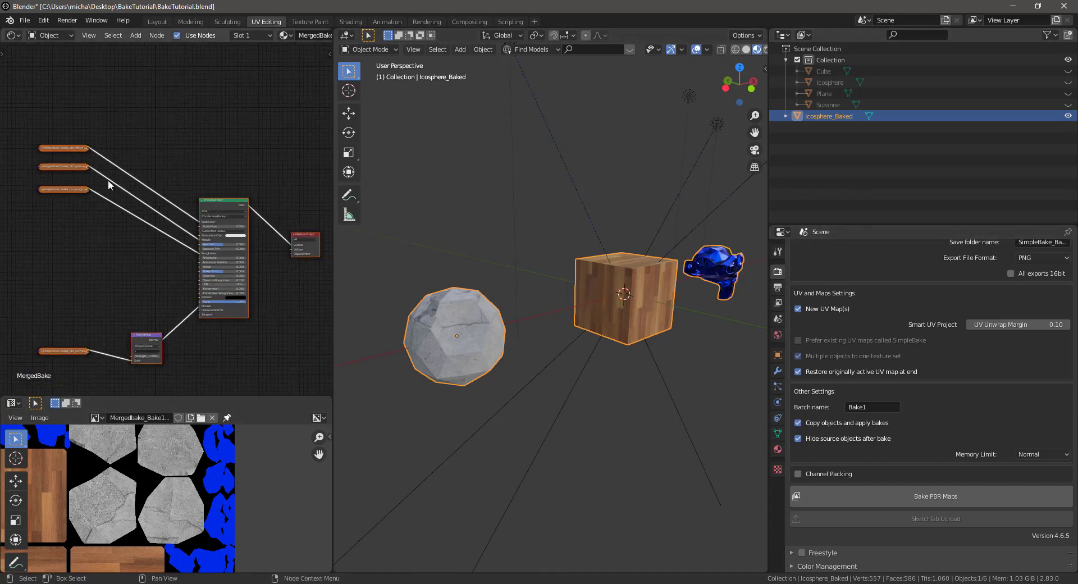
# - Move the lower image texture node up just beneath the other texture nodes in the merged material
pyautogui.moveTo(75, 348); pyautogui.dragTo(90, 285, button='middle')
pyautogui.moveTo(87, 294); pyautogui.dragTo(87, 151)
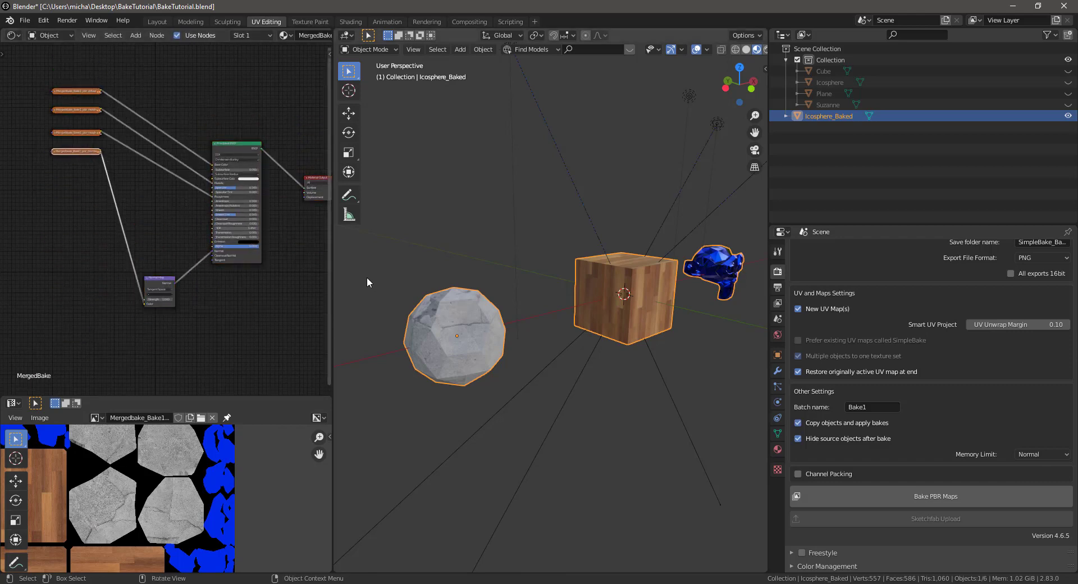
pyautogui.scroll(-1, 522, 301)
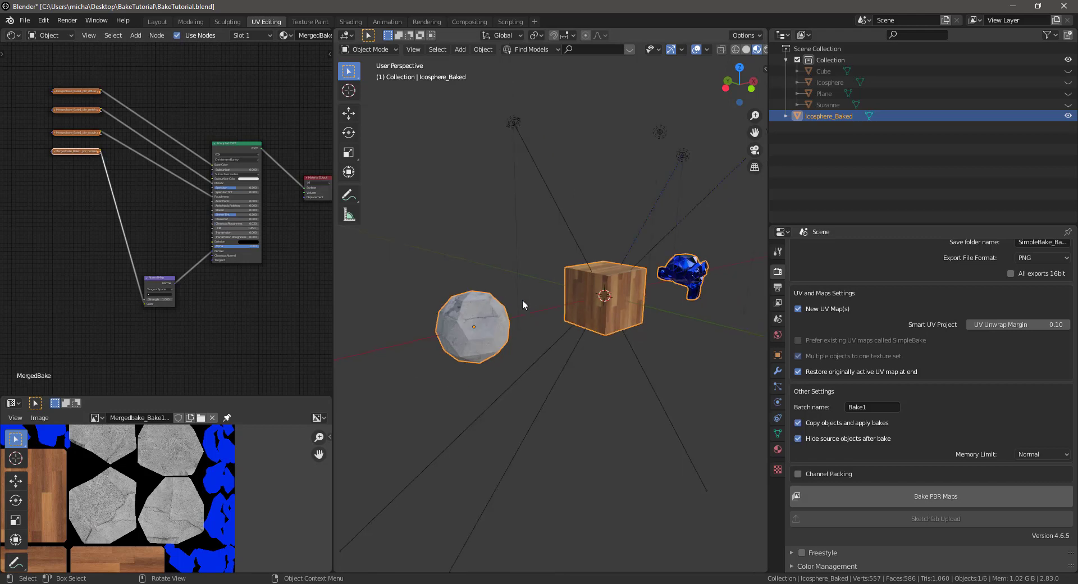
pyautogui.scroll(-3, 522, 299)
pyautogui.scroll(5, 521, 301)
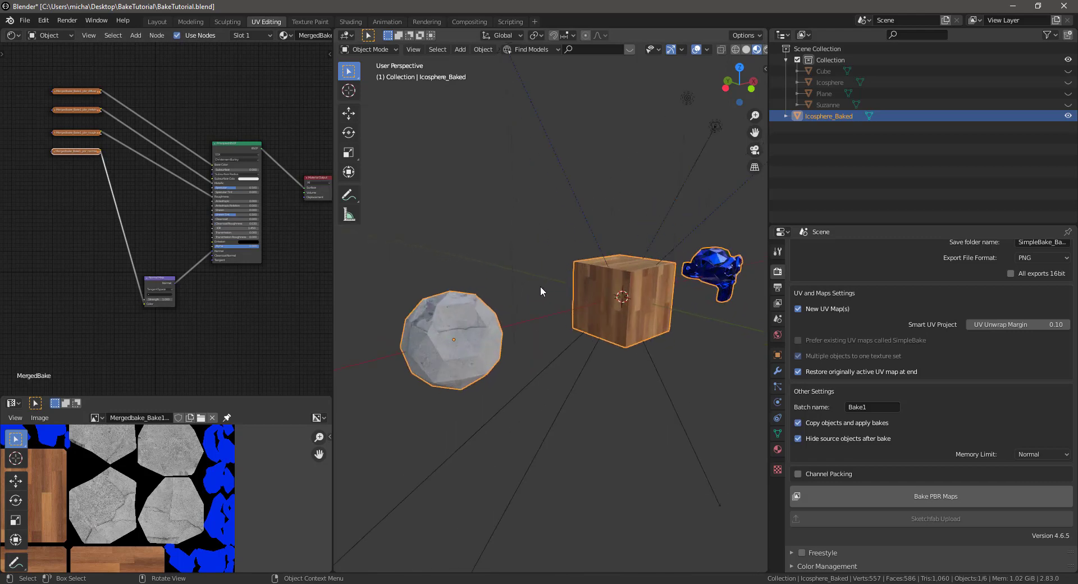
# - Orbit the 3D viewport around the baked objects, undoing an accidental light selection
pyautogui.moveTo(568, 272); pyautogui.dragTo(542, 303, button='middle')
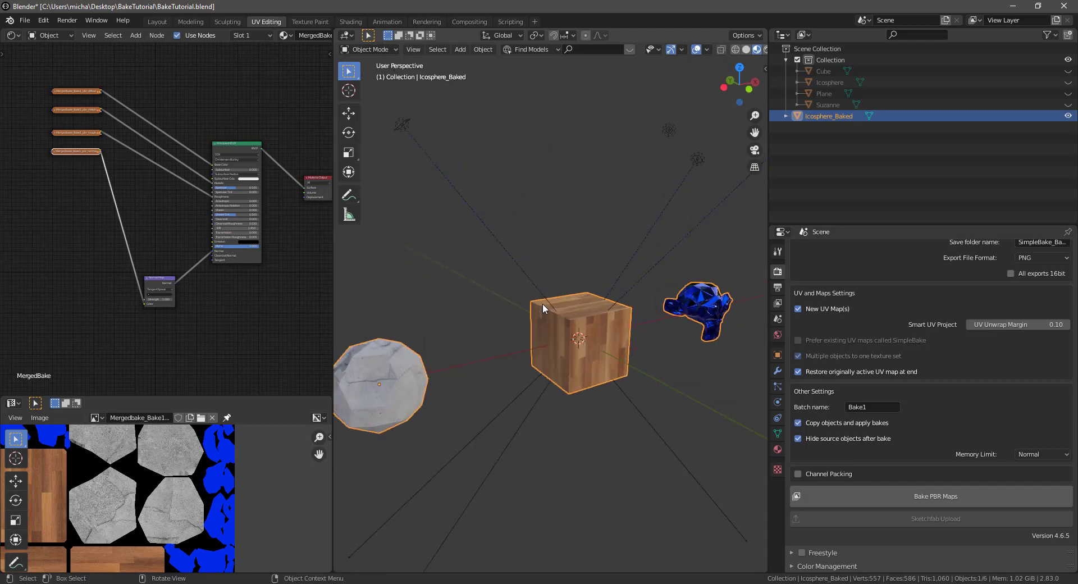
pyautogui.click(712, 349)
pyautogui.hotkey('ctrl', 'z')
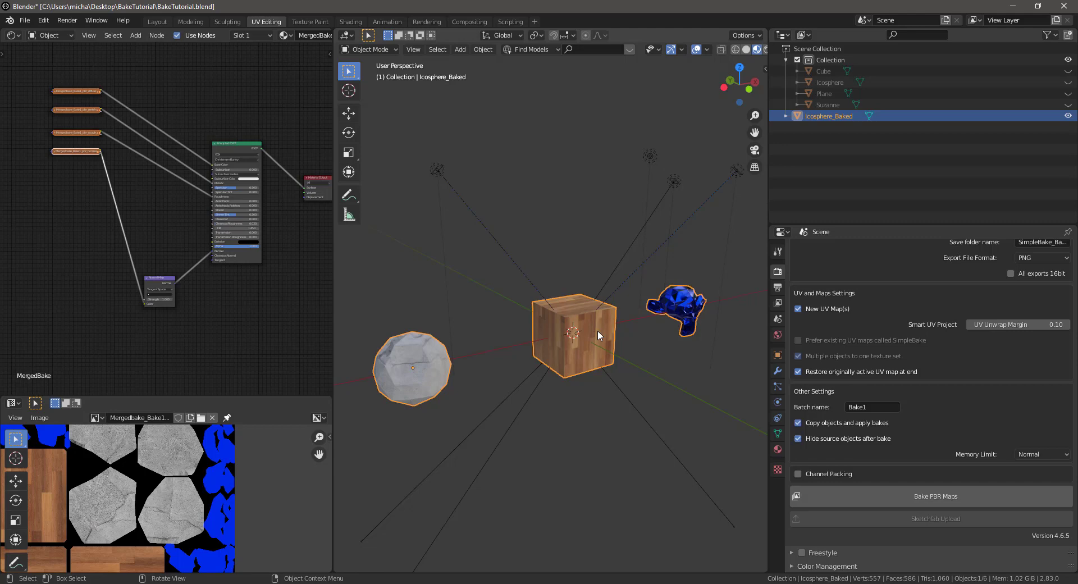
pyautogui.scroll(10, 846, 440)
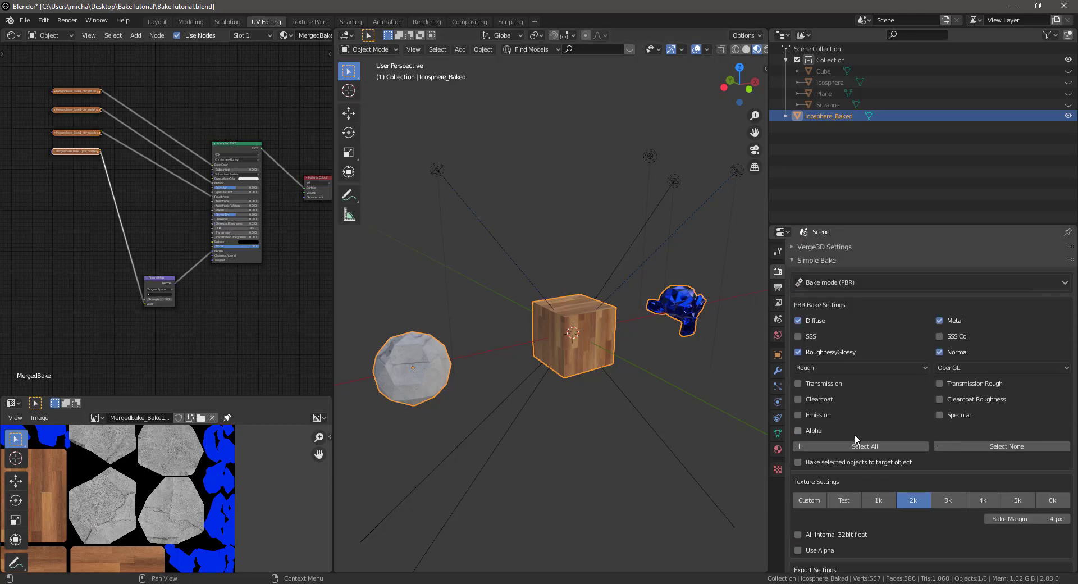
pyautogui.scroll(8, 855, 433)
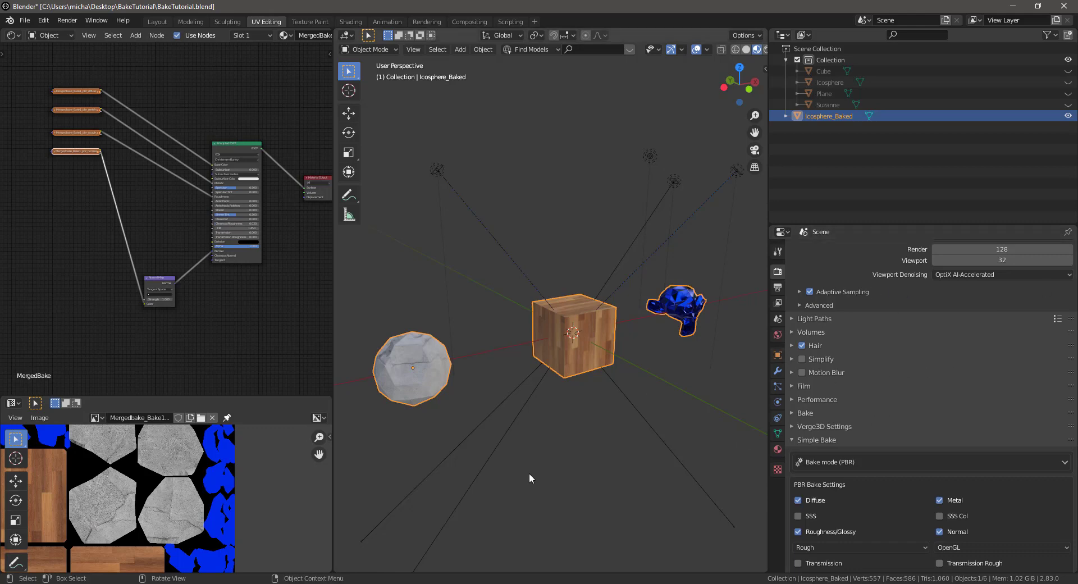
pyautogui.moveTo(563, 435); pyautogui.dragTo(584, 446, button='middle')
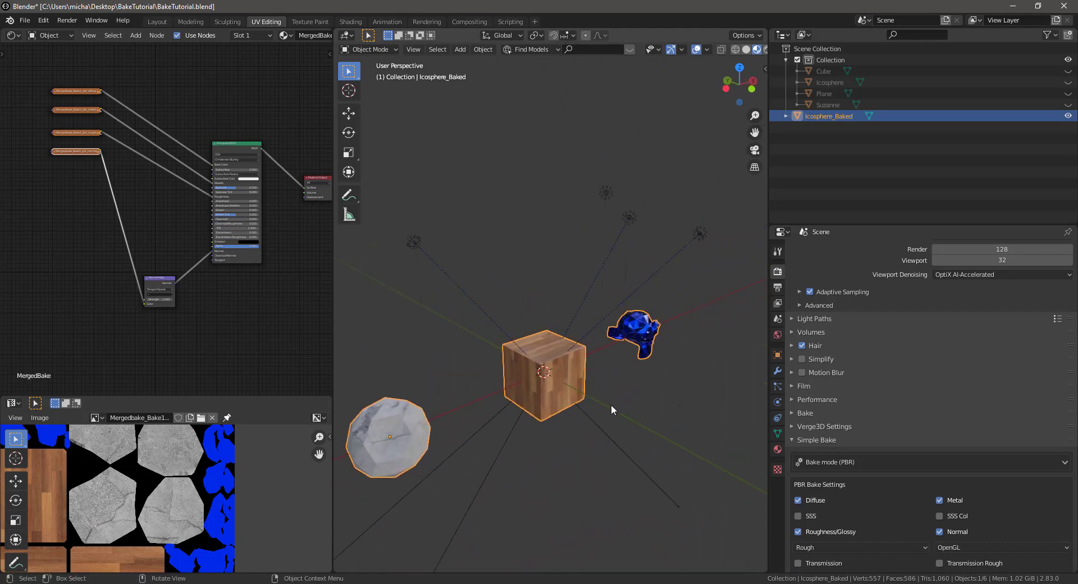